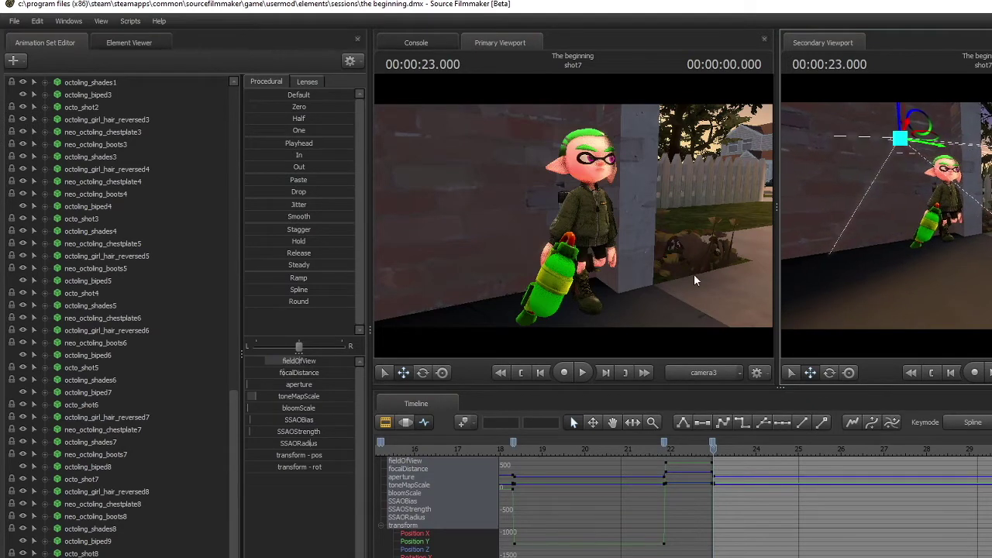
# Show the animation curves of inkling_boy_alt_pinkeyes1, and reselect the shot7 camera in the secondary view.
pyautogui.scroll(7, 62, 242)
pyautogui.scroll(12, 63, 243)
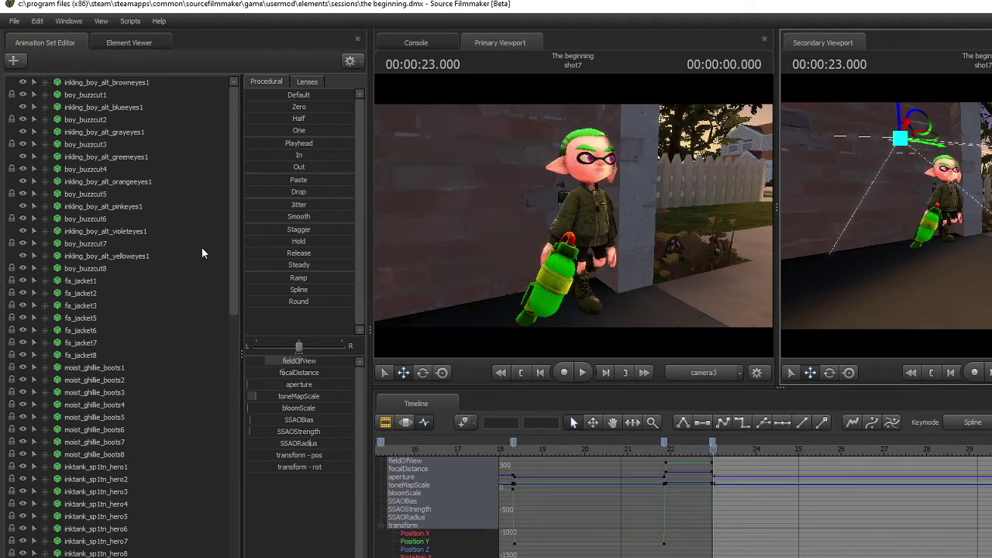
pyautogui.click(150, 207)
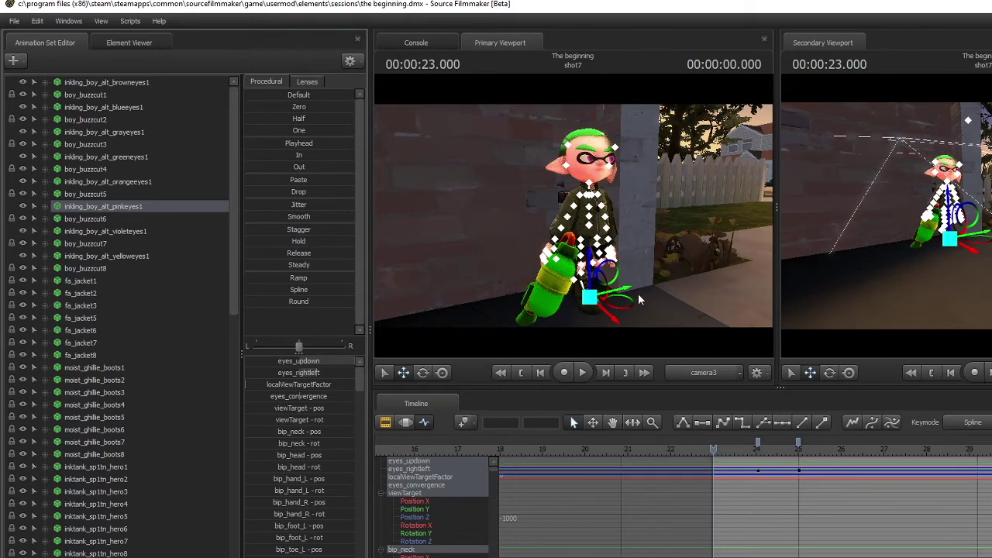
pyautogui.scroll(-10, 122, 351)
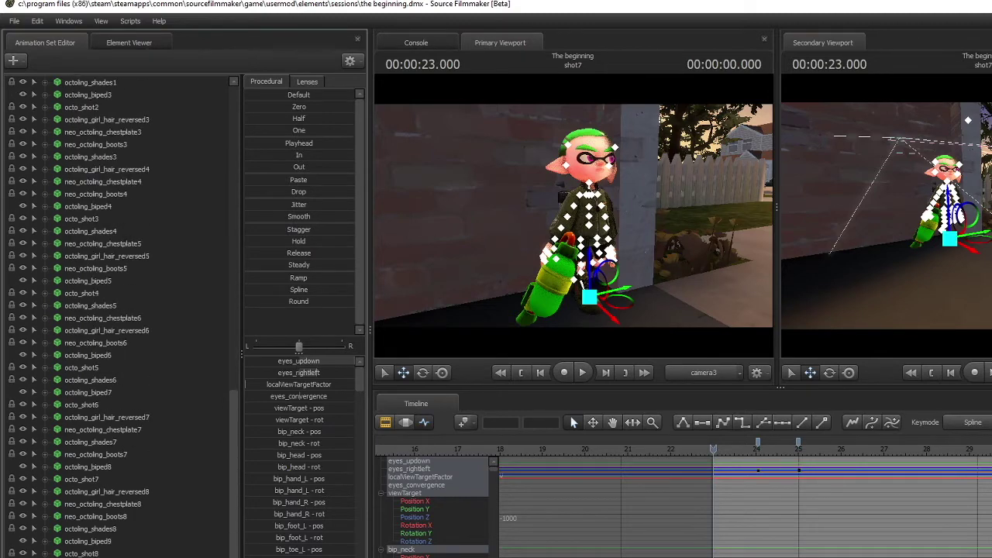
pyautogui.click(899, 139)
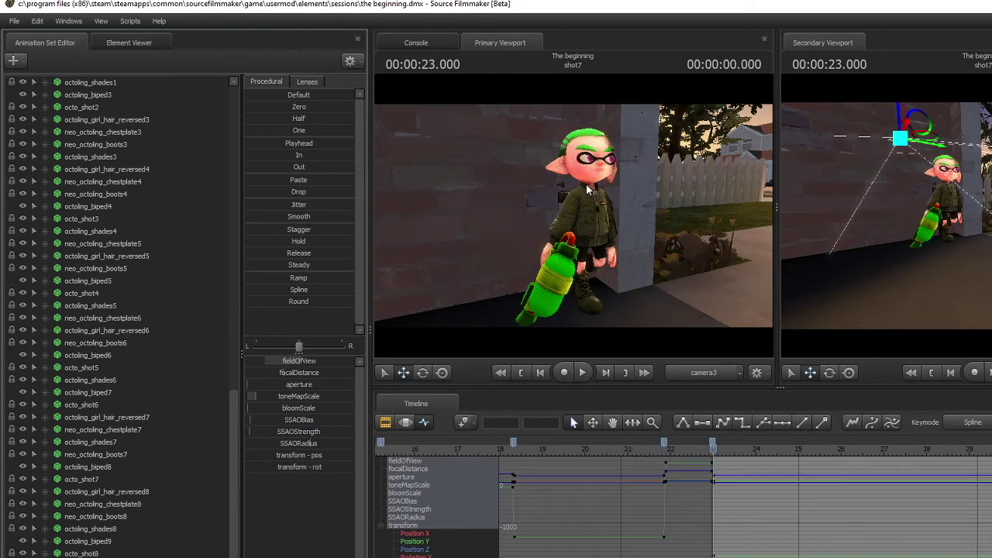
# Step the playhead frame by frame through shot7 from 23.000 to 25.166 to review the character's movement.
pyautogui.press('Right')
pyautogui.press('Right')
pyautogui.press('Right')
pyautogui.press('Right')
pyautogui.press('Right')
pyautogui.press('Right')
pyautogui.press('Right')
pyautogui.press('Right')
pyautogui.press('Right')
pyautogui.press('Right')
pyautogui.press('Right')
pyautogui.press('Right')
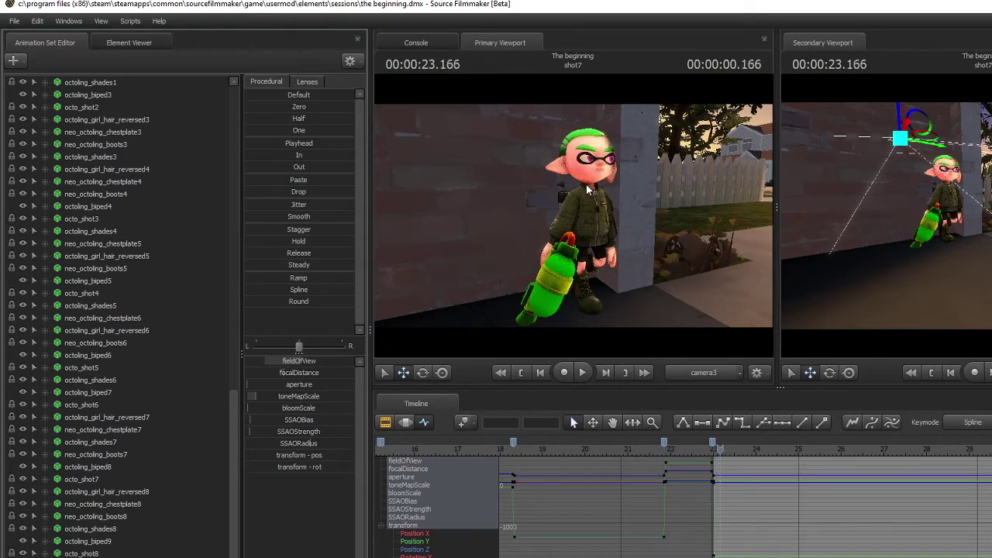
pyautogui.press('Right')
pyautogui.press('Right')
pyautogui.press('Right')
pyautogui.press('Right')
pyautogui.press('Right')
pyautogui.press('Right')
pyautogui.press('Right')
pyautogui.press('Right')
pyautogui.press('Right')
pyautogui.press('Right')
pyautogui.press('Right')
pyautogui.press('Right')
pyautogui.press('Right')
pyautogui.press('Right')
pyautogui.press('Right')
pyautogui.press('Right')
pyautogui.press('Right')
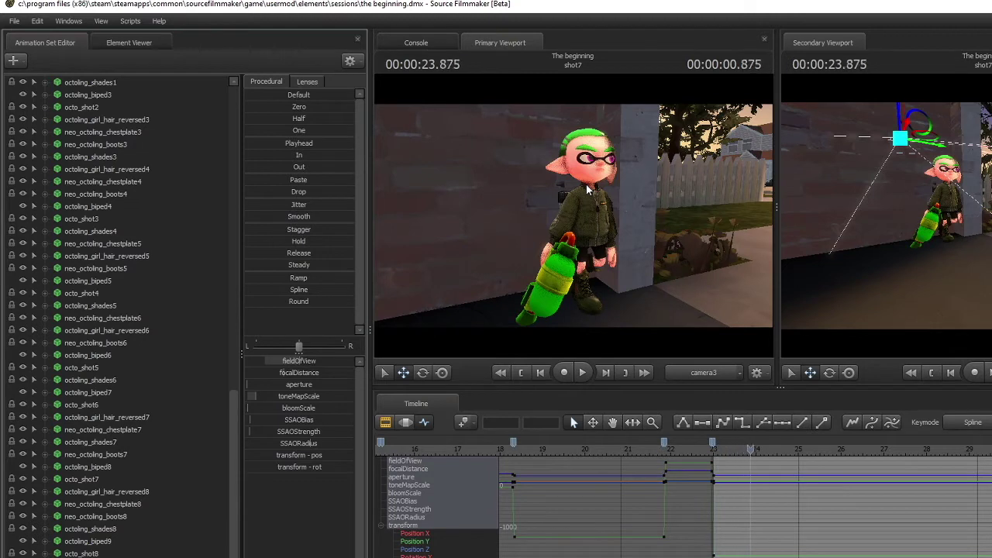
pyautogui.press('Right')
pyautogui.press('Right')
pyautogui.press('Right')
pyautogui.press('Right')
pyautogui.press('Right')
pyautogui.press('Right')
pyautogui.press('Right')
pyautogui.press('Right')
pyautogui.press('Right')
pyautogui.press('Right')
pyautogui.press('Right')
pyautogui.press('Right')
pyautogui.press('Right')
pyautogui.press('Right')
pyautogui.press('Right')
pyautogui.press('Right')
pyautogui.press('Right')
pyautogui.press('Right')
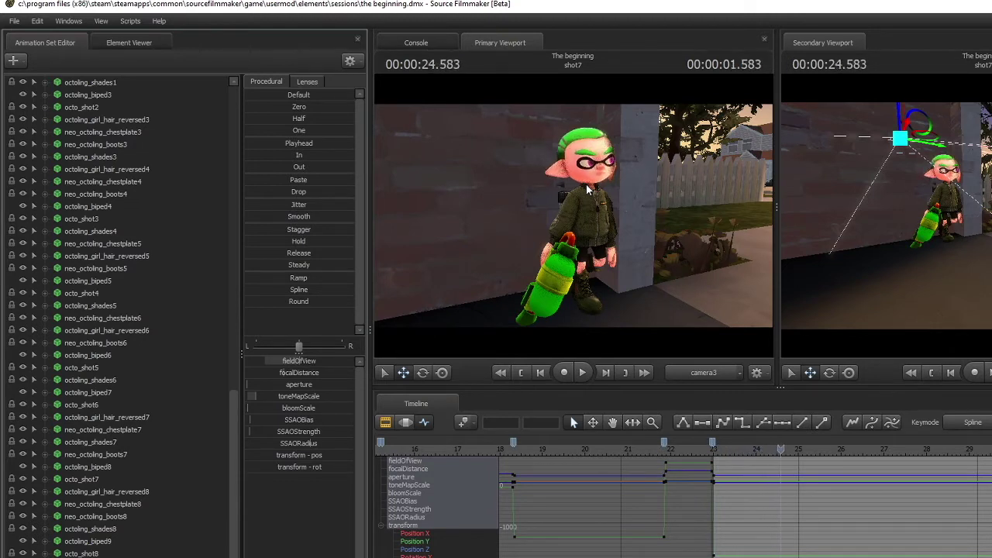
pyautogui.press('Right')
pyautogui.press('Right')
pyautogui.press('Right')
pyautogui.press('Right')
pyautogui.press('Right')
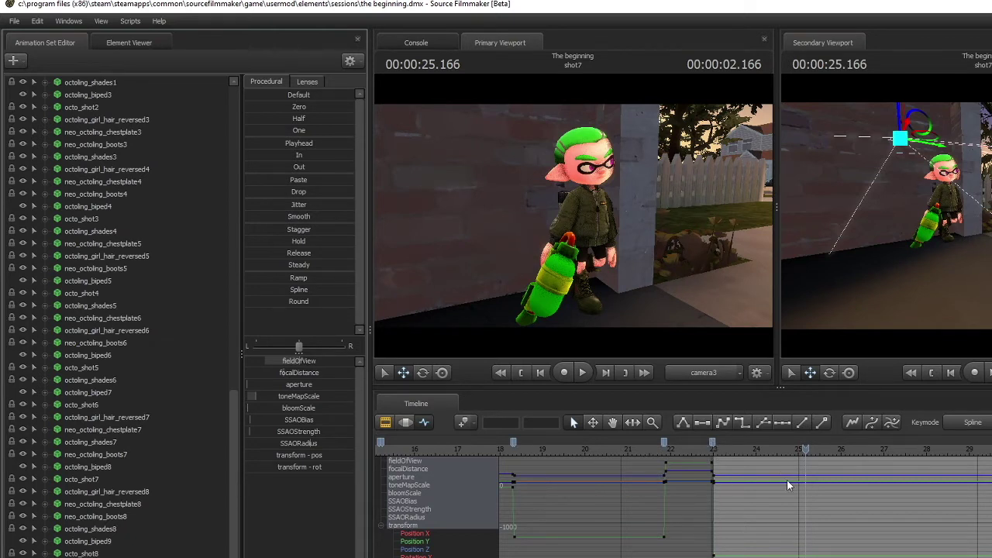
# Add a keyframe for the selected camera at 25.958 in shot7.
pyautogui.moveTo(546, 523); pyautogui.dragTo(665, 523, button='middle')
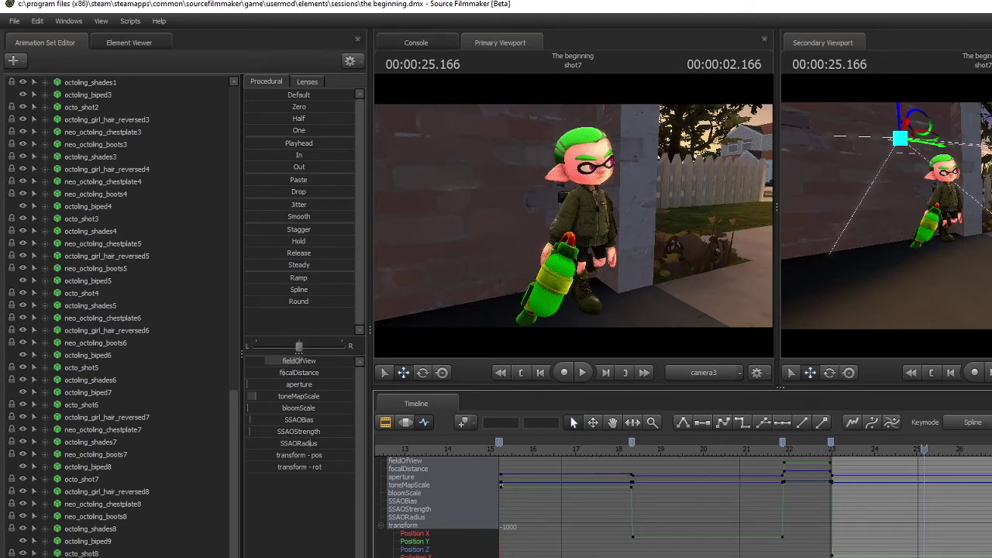
pyautogui.moveTo(666, 557); pyautogui.dragTo(566, 557, button='middle')
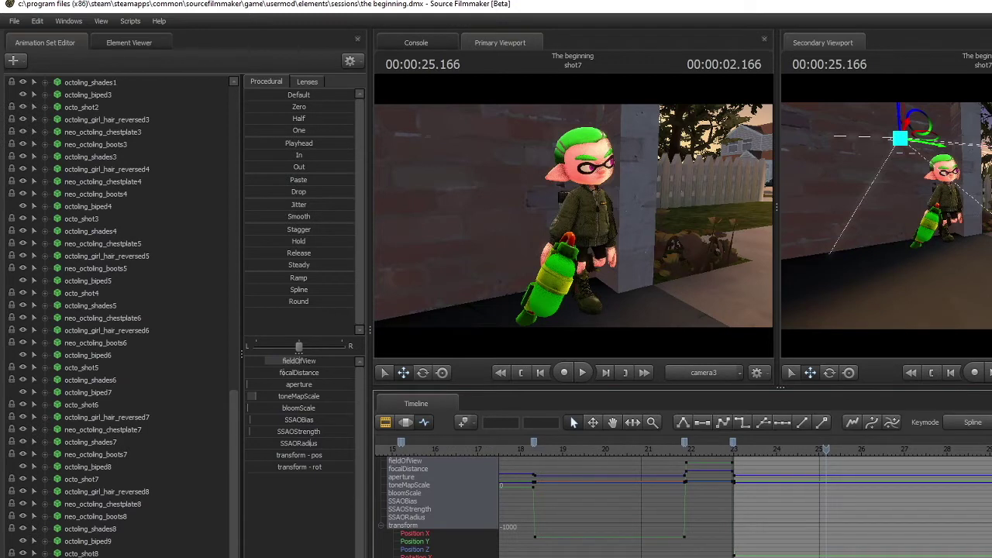
pyautogui.press('Left')
pyautogui.press('Left')
pyautogui.press('Left')
pyautogui.press('Left')
pyautogui.press('Left')
pyautogui.press('Left')
pyautogui.press('Left')
pyautogui.press('Right')
pyautogui.press('Right')
pyautogui.press('Right')
pyautogui.press('Right')
pyautogui.press('Left')
pyautogui.press('Right')
pyautogui.press('Right')
pyautogui.press('Right')
pyautogui.press('Right')
pyautogui.press('Right')
pyautogui.press('Right')
pyautogui.press('Right')
pyautogui.press('Right')
pyautogui.press('Right')
pyautogui.press('Right')
pyautogui.press('Right')
pyautogui.press('Right')
pyautogui.press('Right')
pyautogui.press('Right')
pyautogui.press('Right')
pyautogui.press('Right')
pyautogui.press('Right')
pyautogui.press('Right')
pyautogui.press('Right')
pyautogui.press('Right')
pyautogui.press('Right')
pyautogui.press('Right')
pyautogui.press('Right')
pyautogui.press('Right')
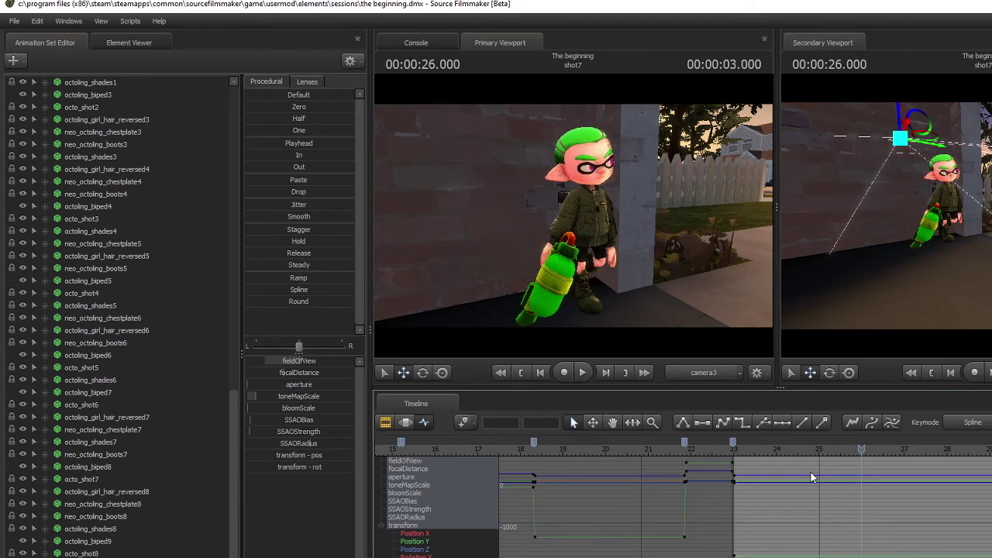
pyautogui.press('Left')
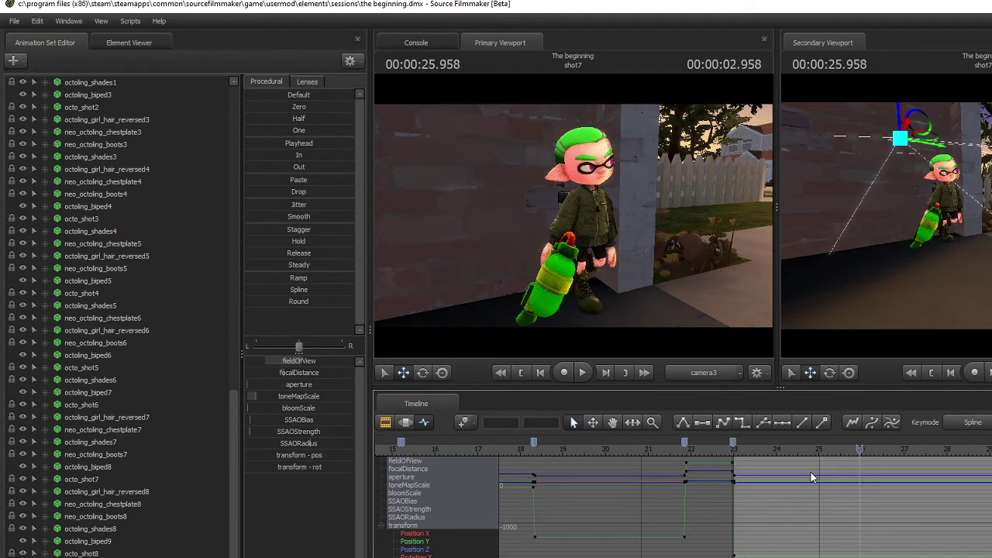
pyautogui.press('k')
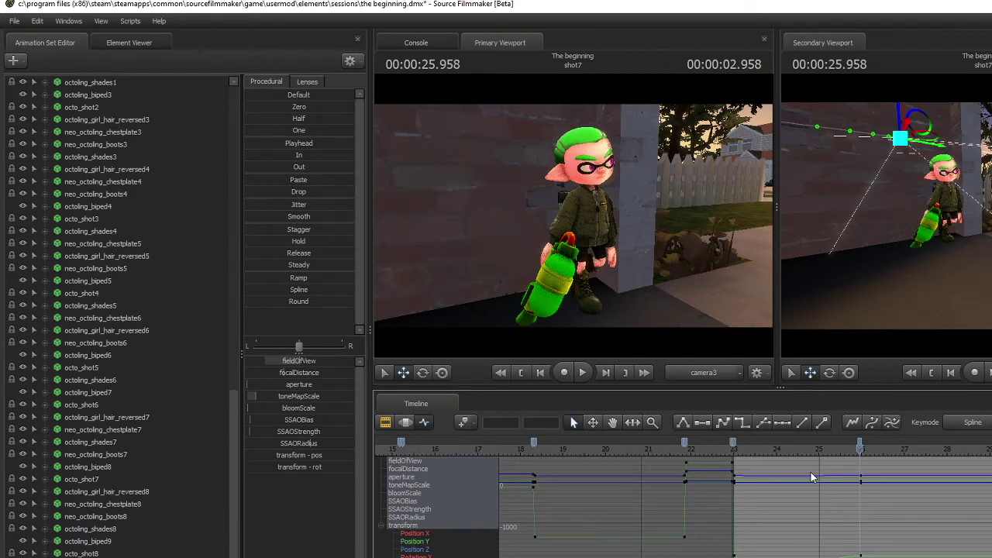
# Play back shot7 from the 23-second keyframe to check how the camera moves between its keyframes.
pyautogui.click(733, 445)
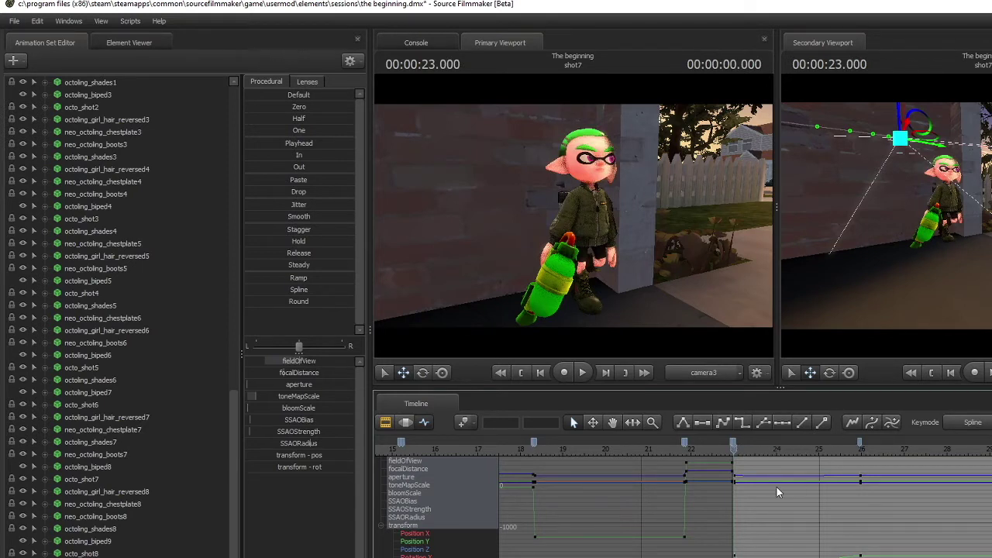
pyautogui.press('space')
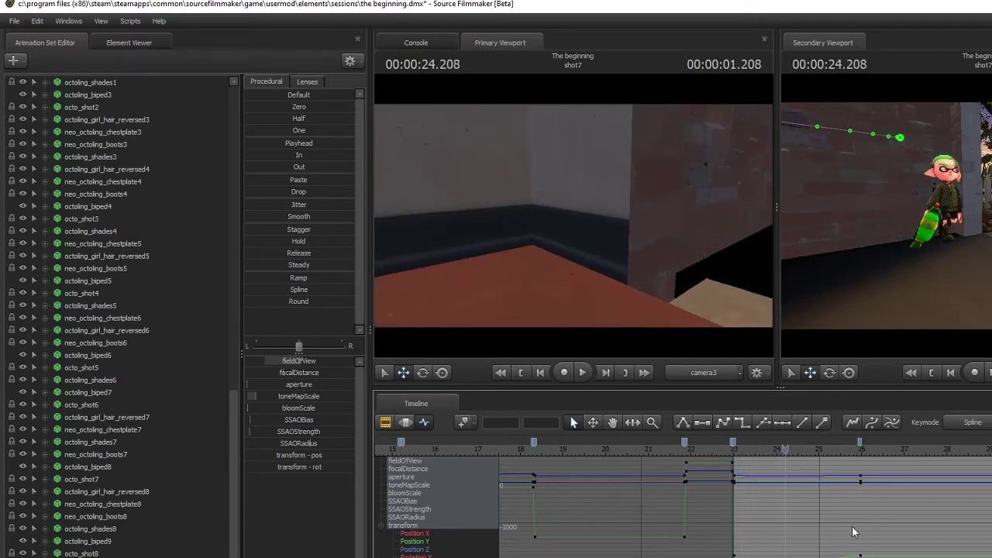
pyautogui.press('space')
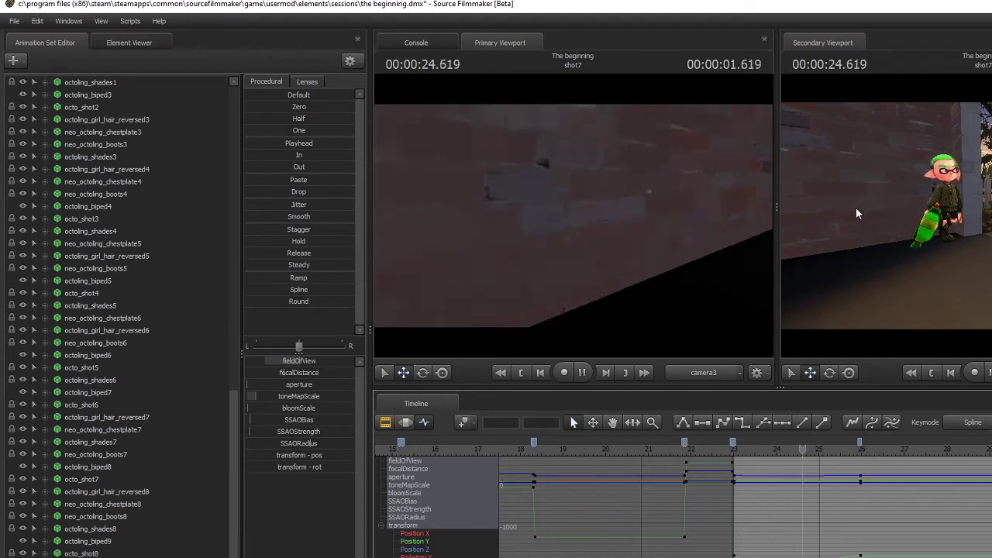
pyautogui.press('space')
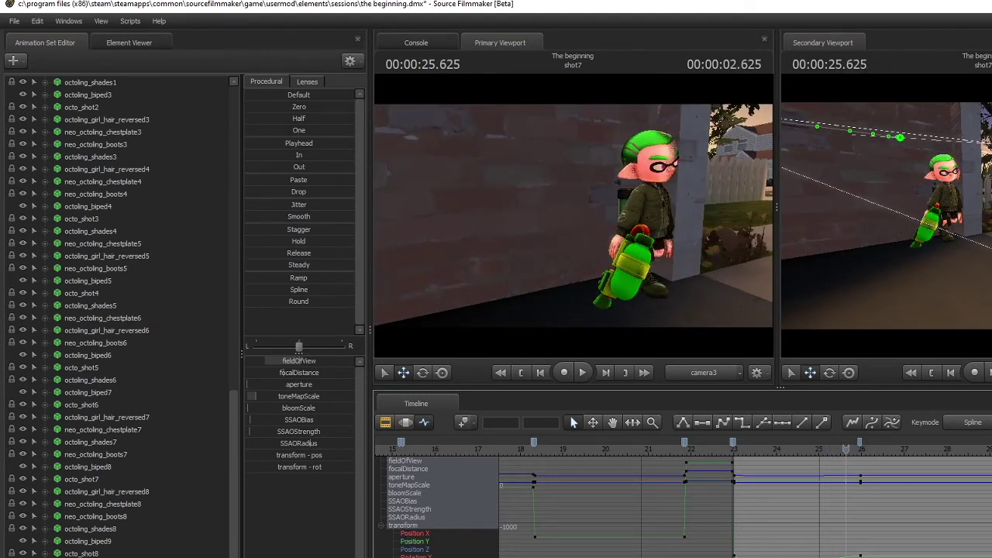
# Flatten the tangents of the camera's Position X and Position Y keyframes at 23 and 25.958 seconds.
pyautogui.click(418, 533)
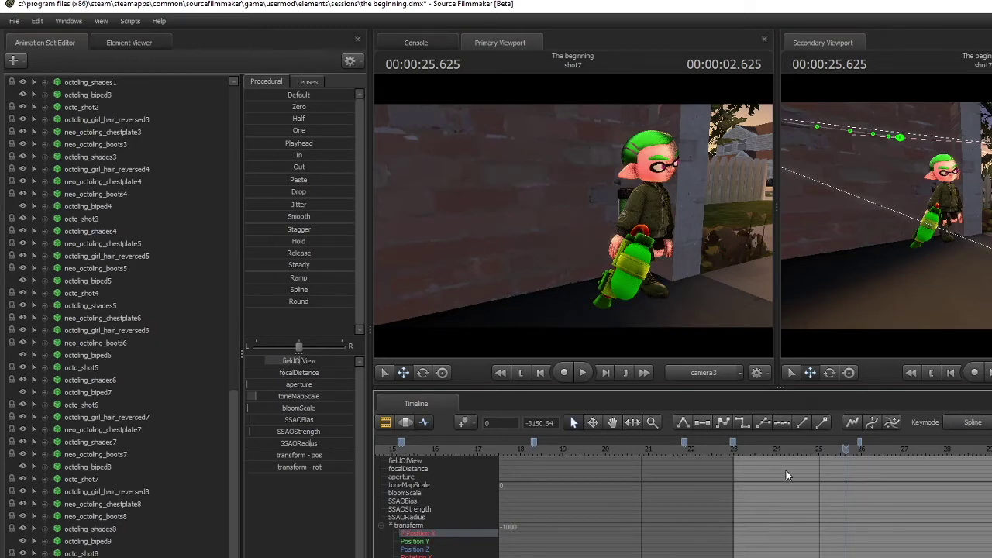
pyautogui.click(703, 423)
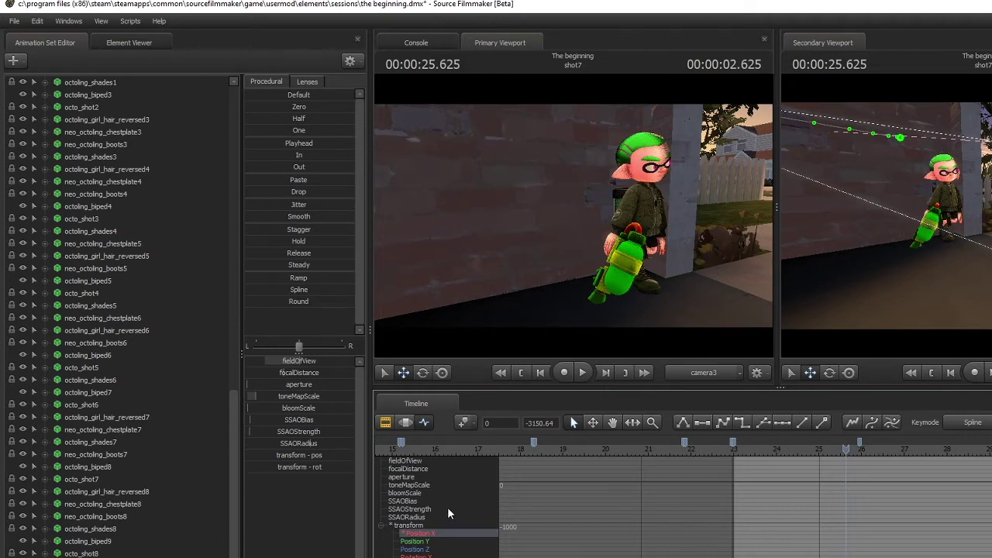
pyautogui.click(432, 541)
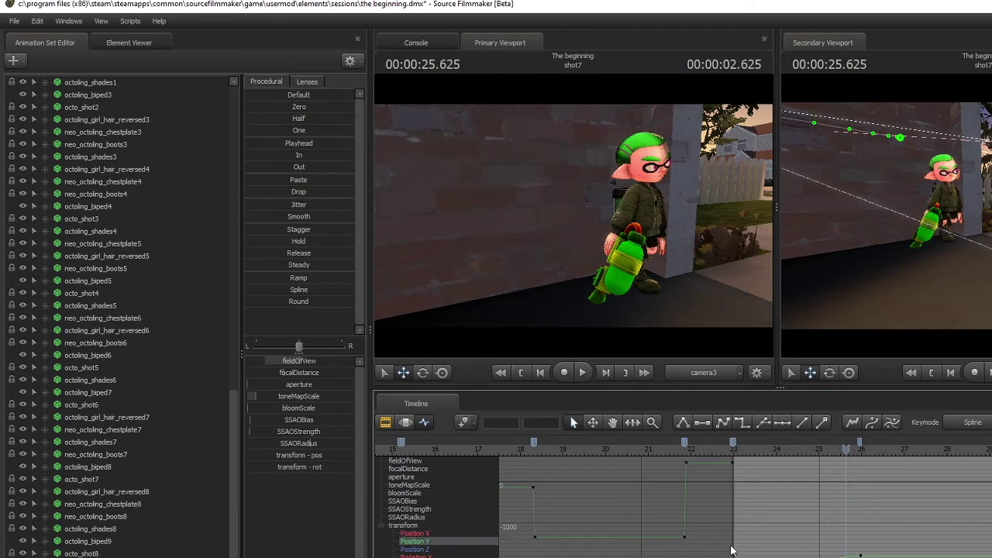
pyautogui.moveTo(730, 548); pyautogui.dragTo(891, 557)
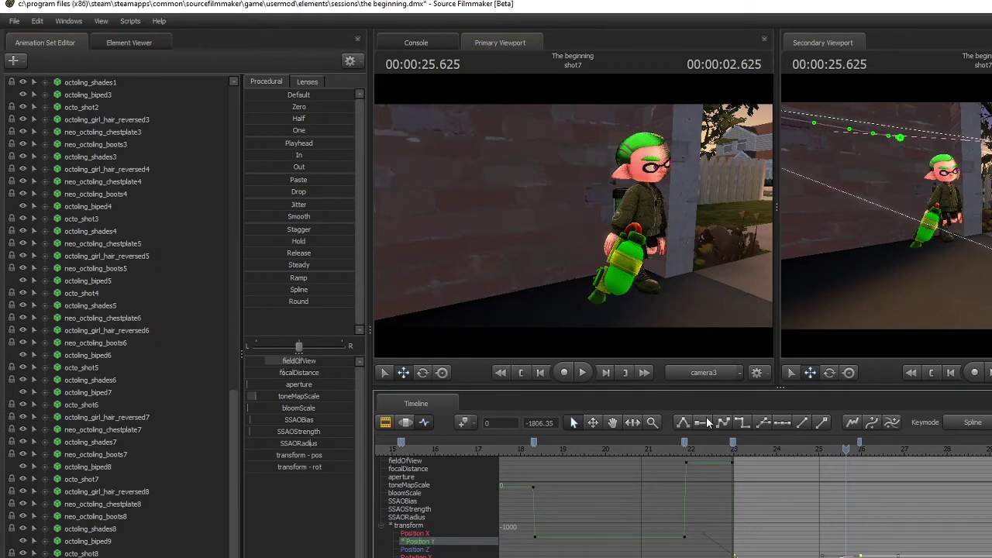
pyautogui.click(706, 418)
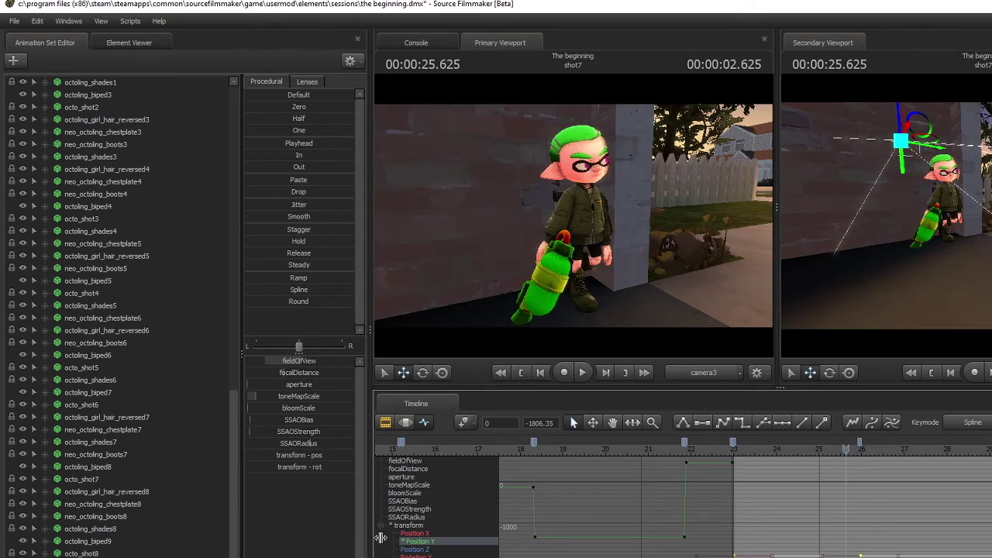
# Flatten the tangents of the camera's Position Z keyframes at 23 and 25.958 seconds.
pyautogui.click(415, 549)
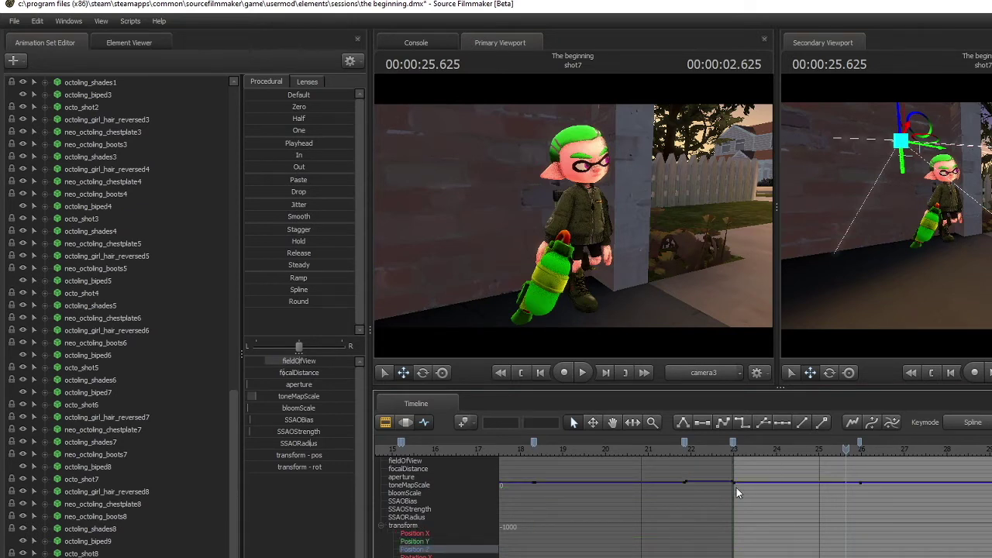
pyautogui.moveTo(759, 487); pyautogui.dragTo(870, 484)
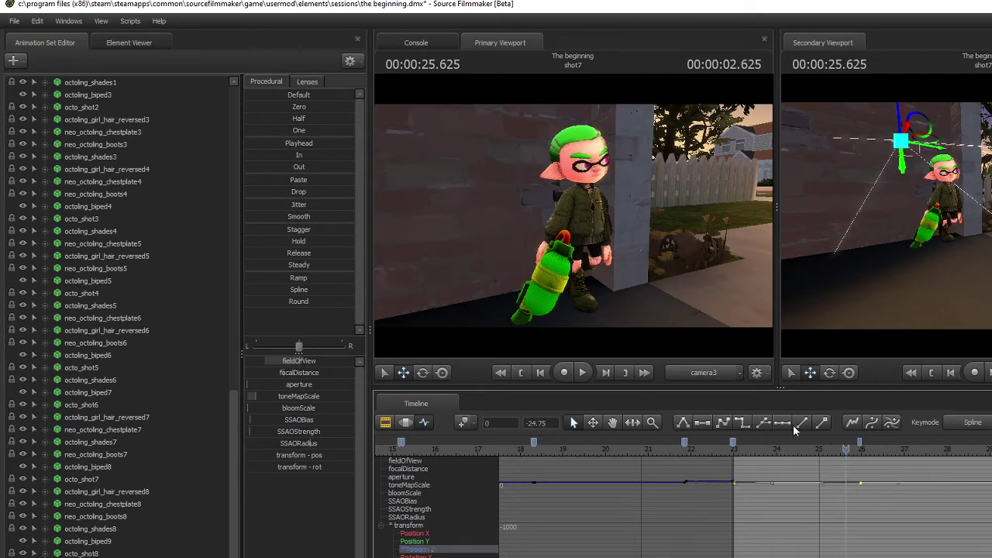
pyautogui.click(701, 423)
# Select the camera's Rotation X keyframe at 23 seconds and move the playhead to 23.166.
pyautogui.click(416, 556)
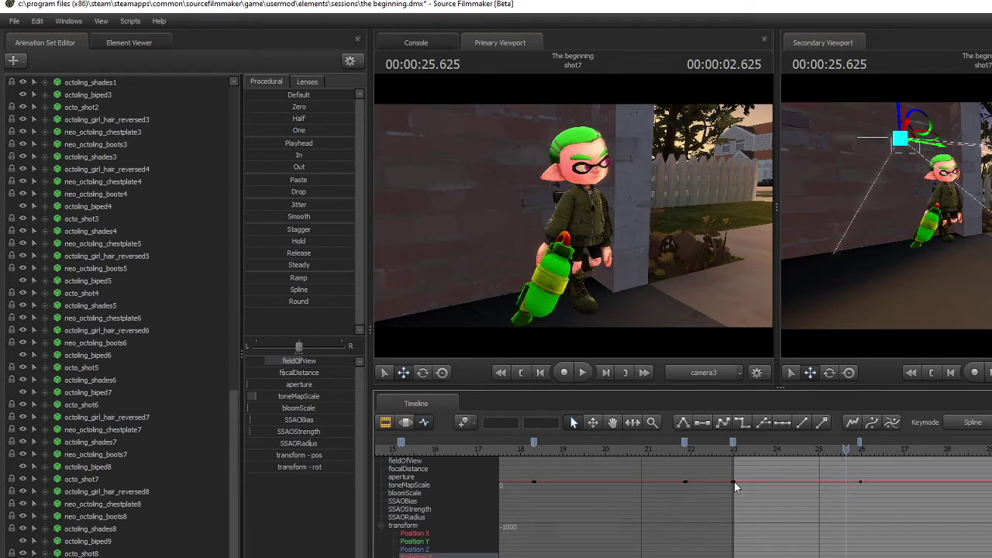
pyautogui.scroll(5, 733, 485)
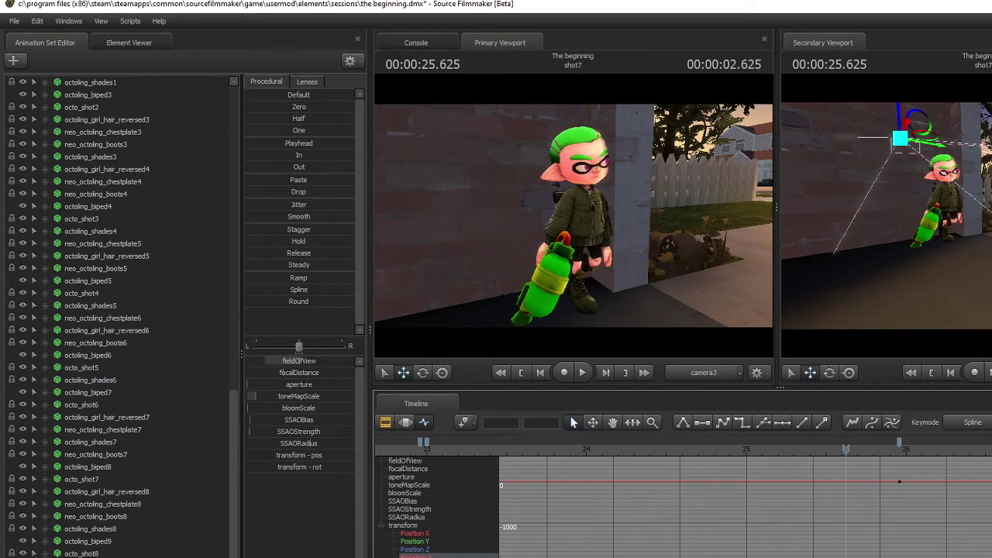
pyautogui.moveTo(477, 509); pyautogui.dragTo(637, 509, button='middle')
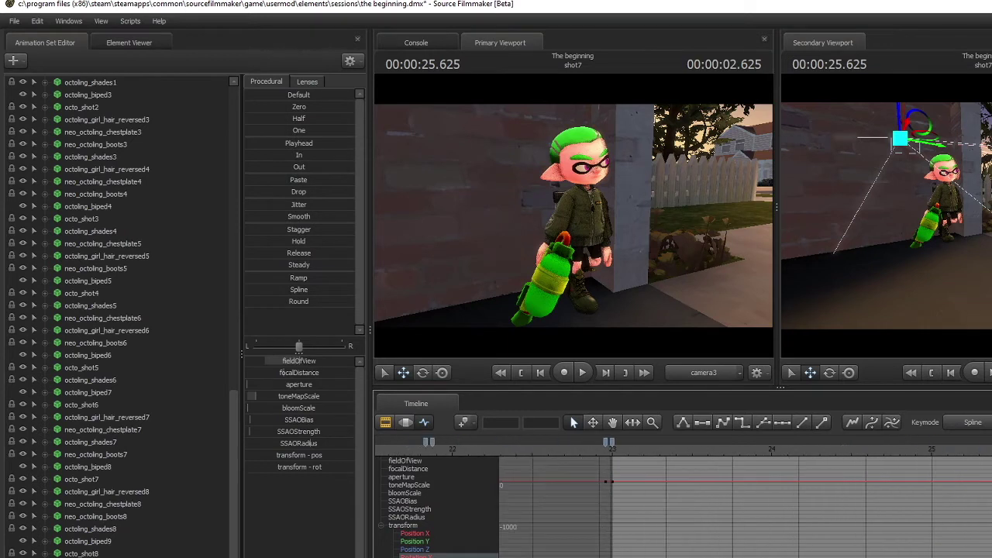
pyautogui.click(612, 482)
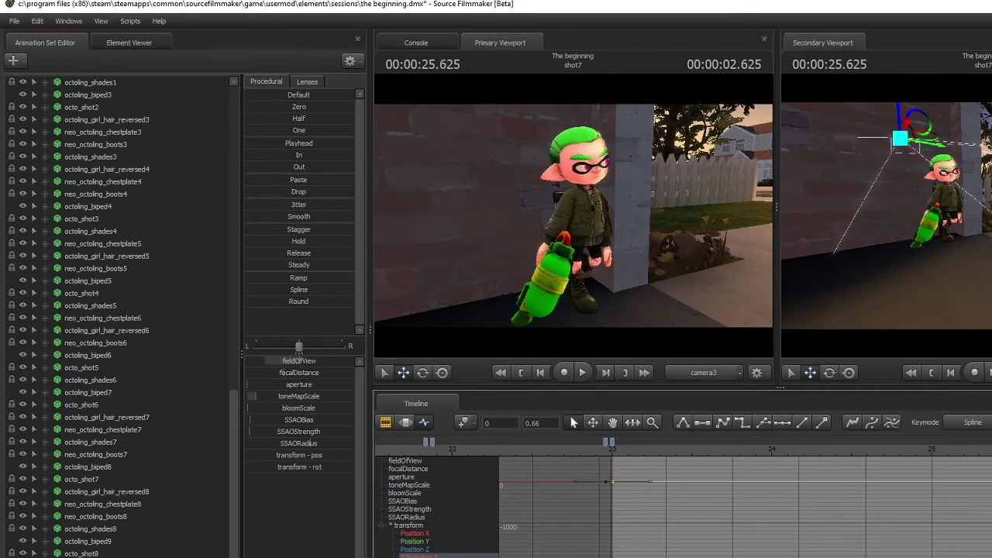
pyautogui.moveTo(600, 516); pyautogui.dragTo(524, 516)
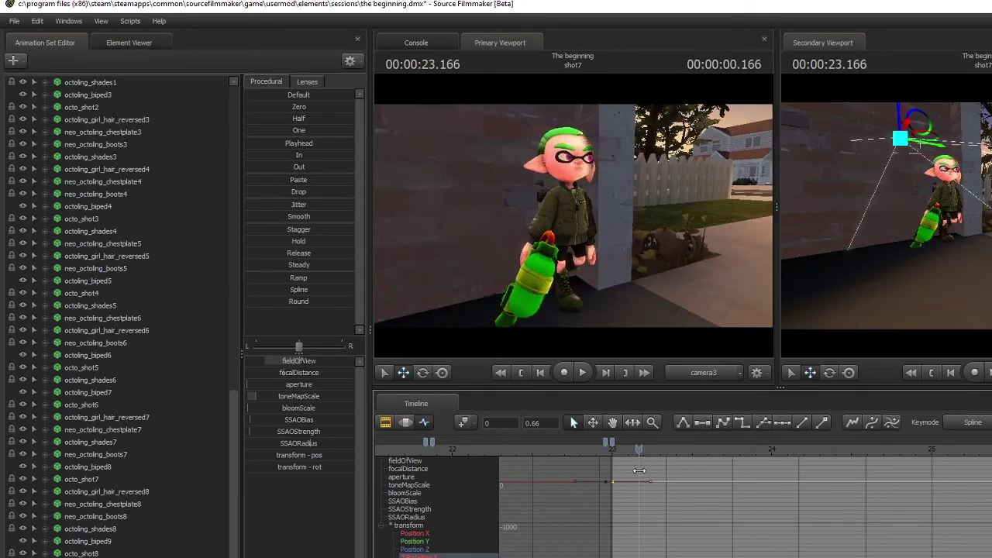
# Flatten the tangents of the camera's Rotation Y keyframes from 23 seconds onward.
pyautogui.click(525, 516)
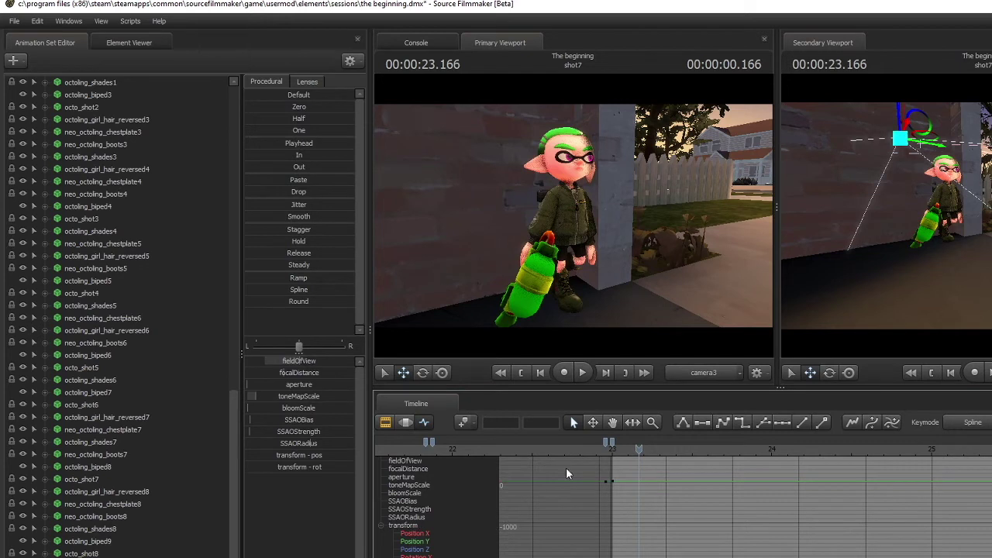
pyautogui.moveTo(610, 465); pyautogui.dragTo(988, 501)
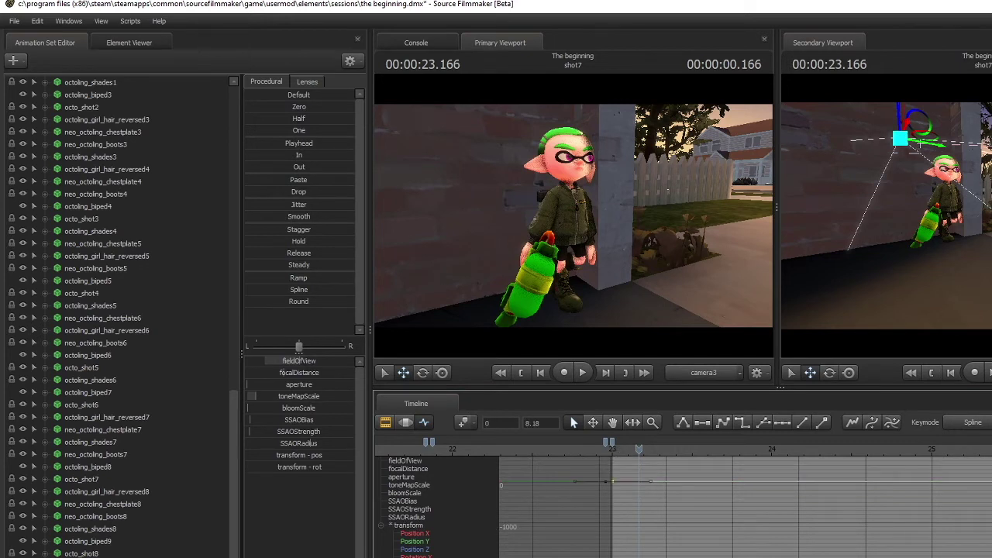
pyautogui.click(700, 422)
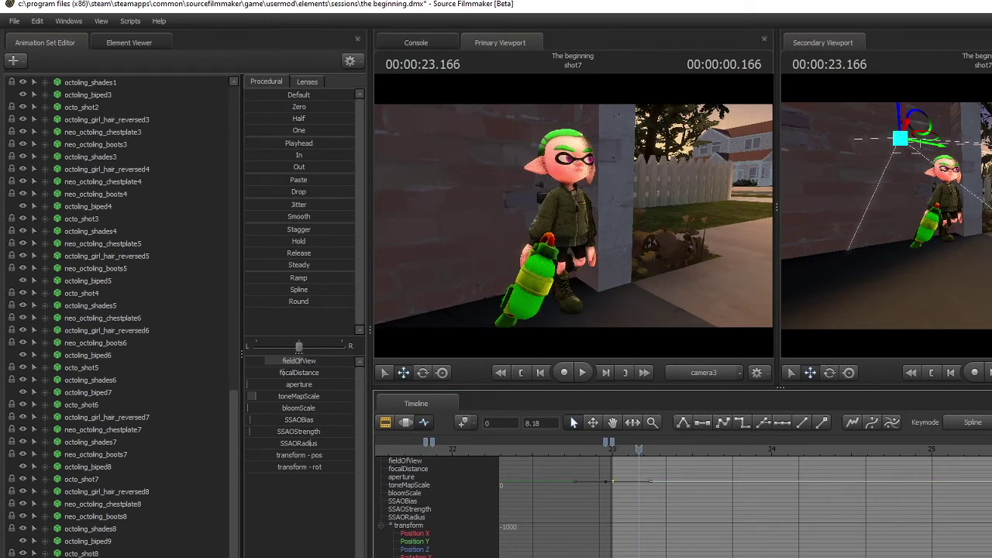
# Flatten the tangents of the camera's Rotation Z keyframes from 23 seconds onward.
pyautogui.click(612, 466)
pyautogui.click(612, 475)
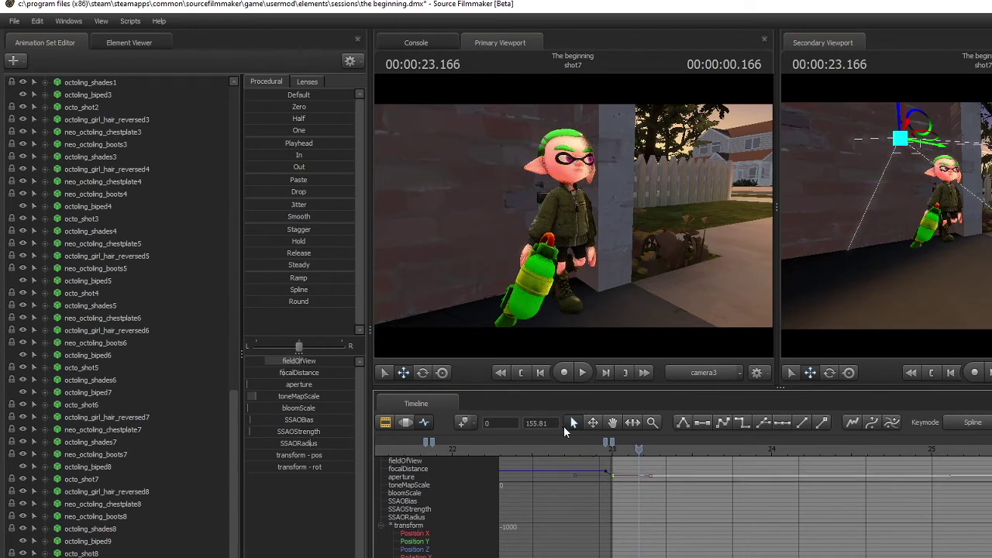
pyautogui.click(701, 423)
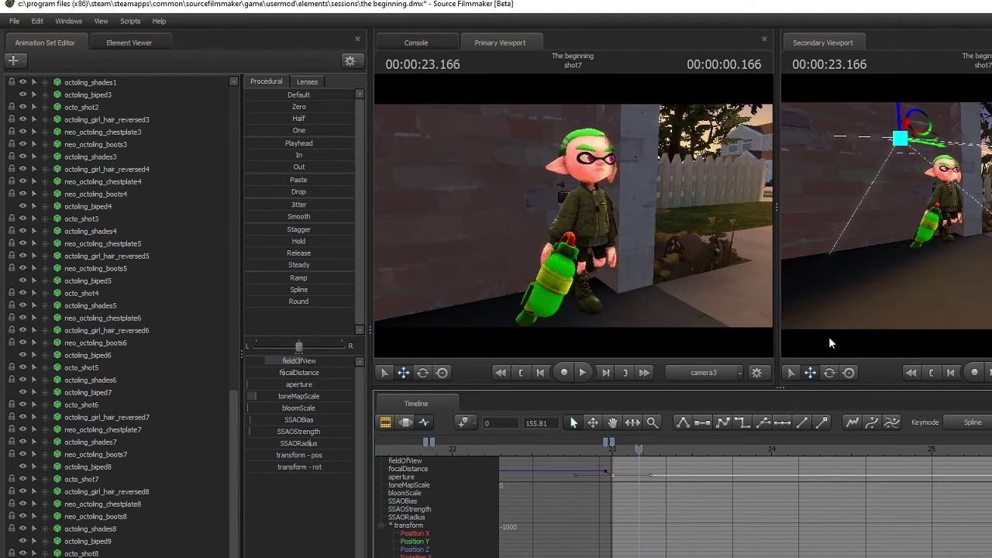
pyautogui.scroll(-5, 663, 454)
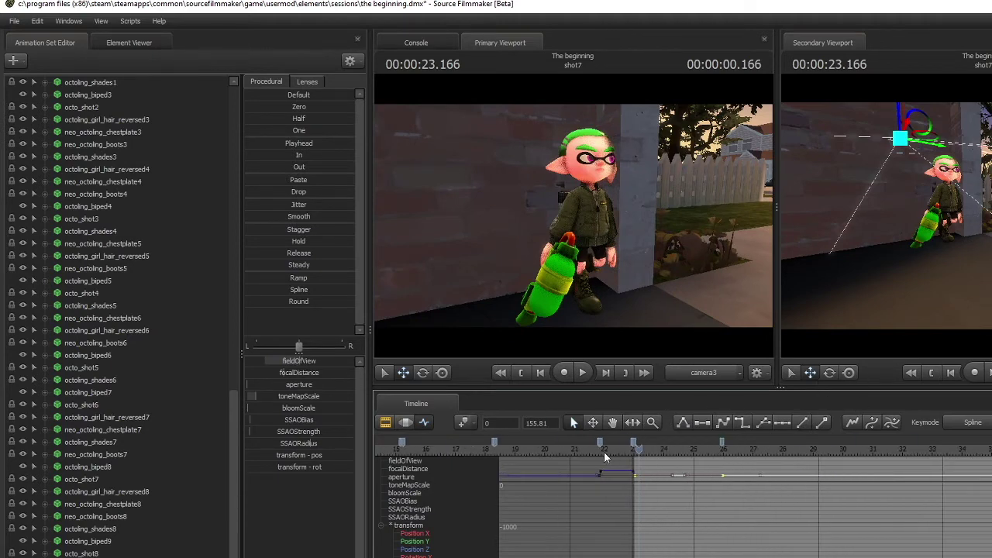
# Split shot7 at 26.000 seconds with the playhead so that shot8 begins there.
pyautogui.click(610, 451)
pyautogui.moveTo(612, 452); pyautogui.dragTo(722, 468)
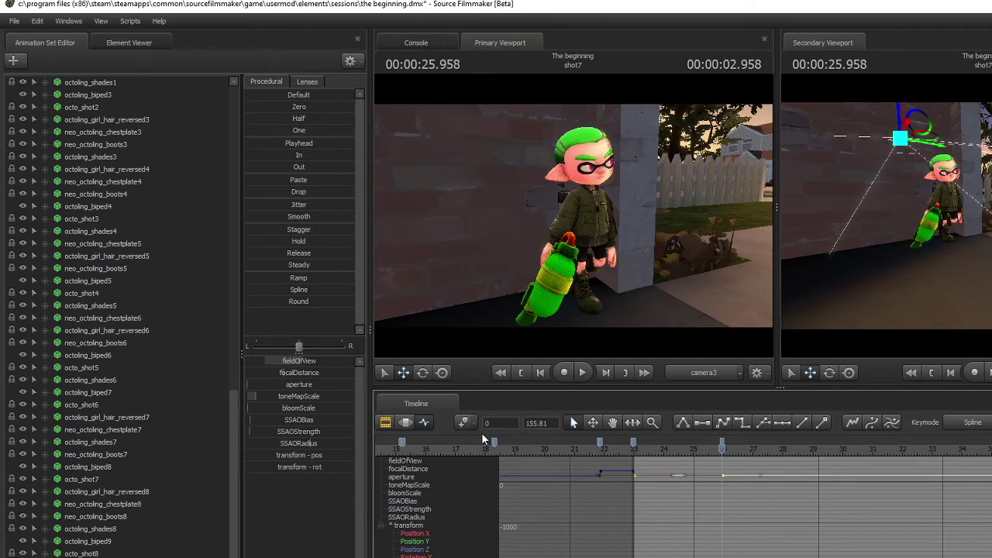
pyautogui.press('F3')
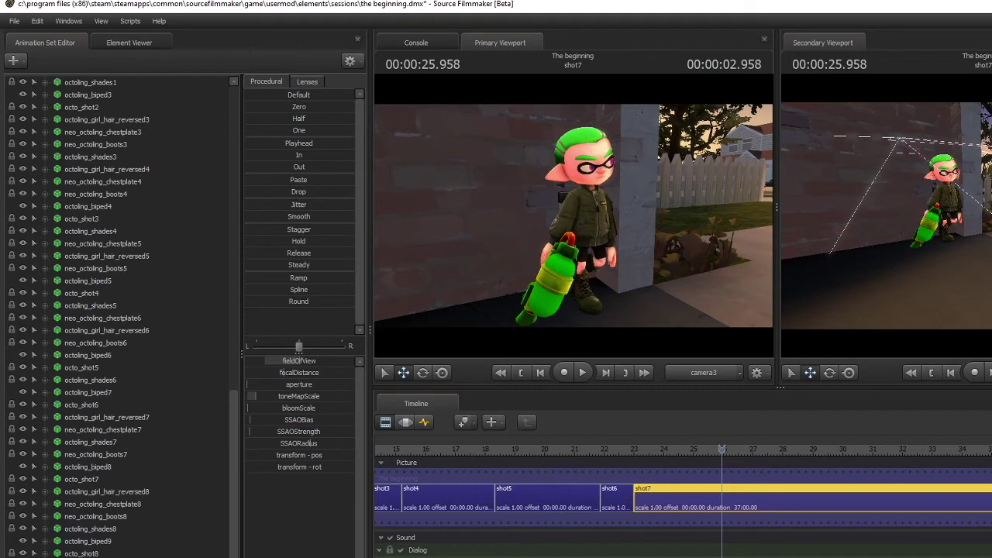
pyautogui.moveTo(604, 496); pyautogui.dragTo(693, 496, button='middle')
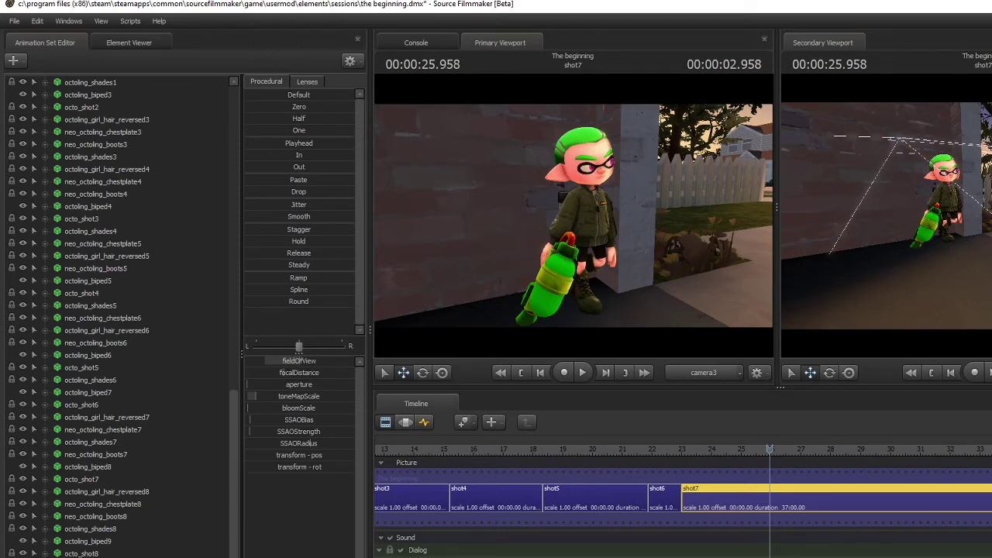
pyautogui.click(425, 423)
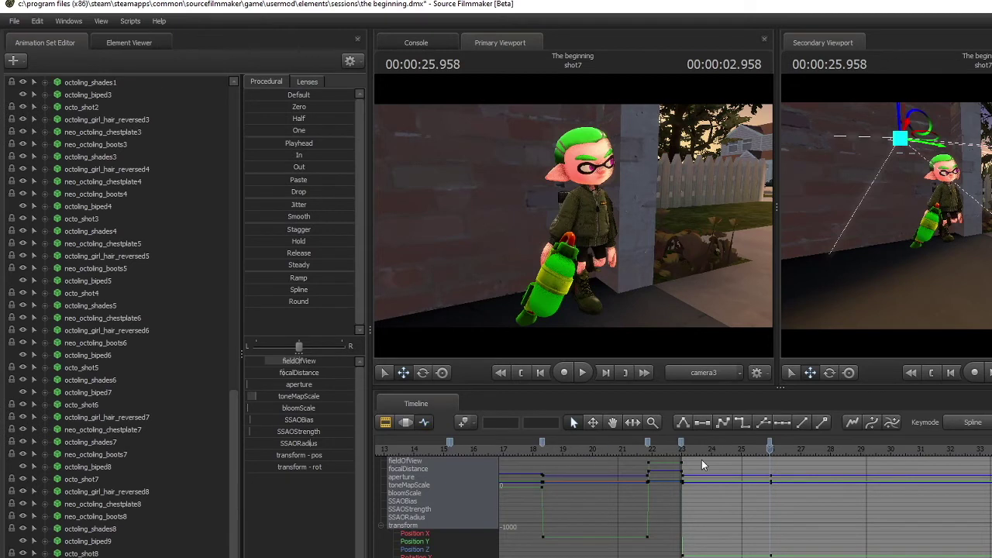
pyautogui.click(771, 447)
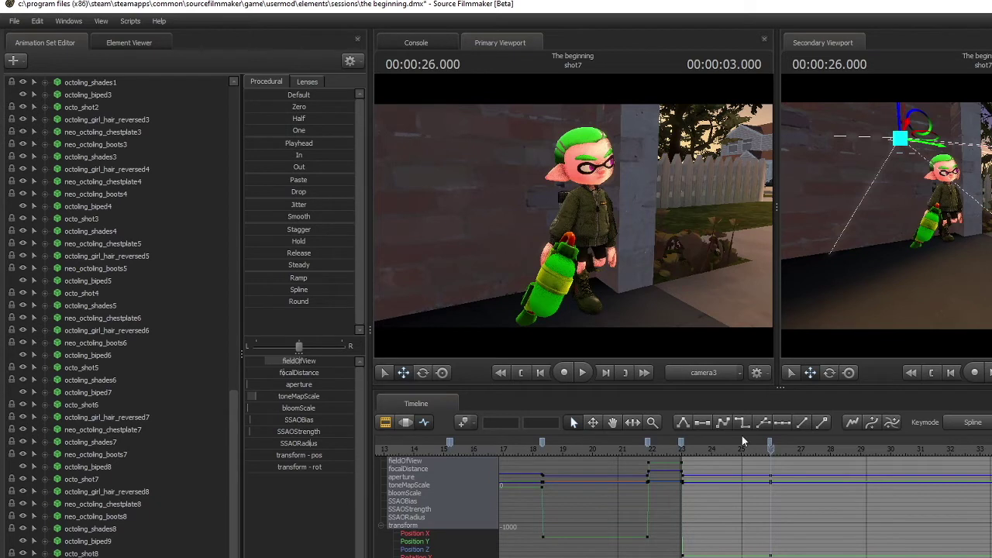
pyautogui.click(385, 412)
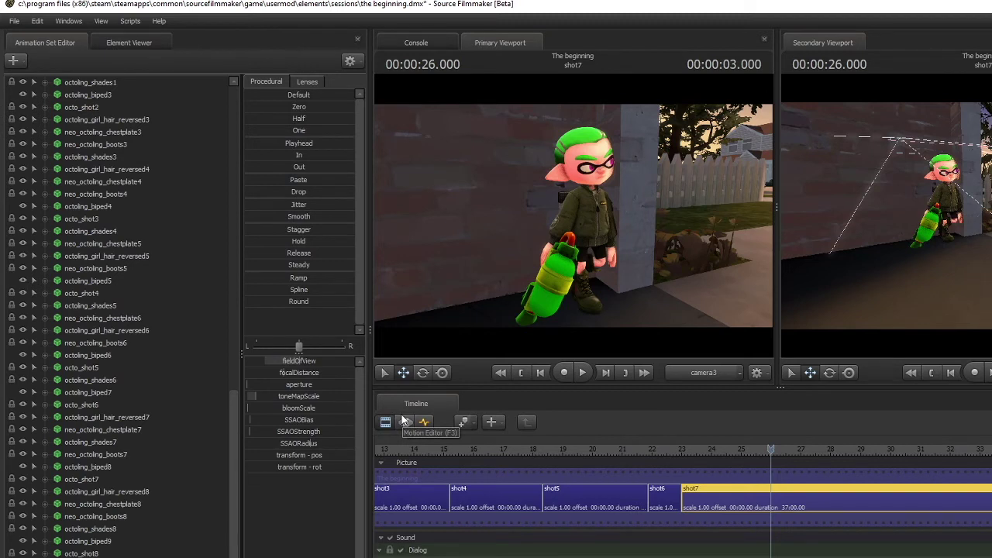
pyautogui.hotkey('ctrl', 'r')
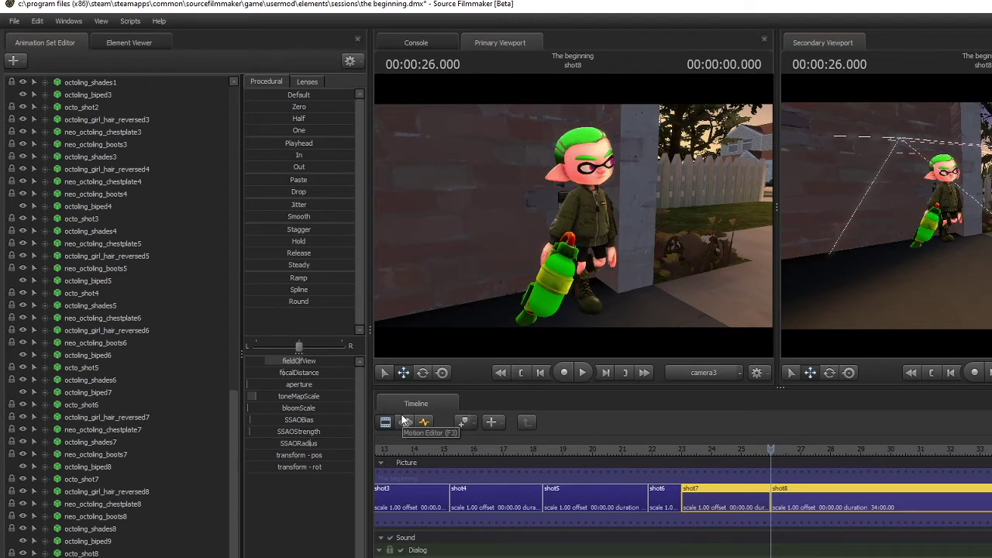
# Select shot8 and display its camera's curves in the Graph Editor.
pyautogui.click(813, 493)
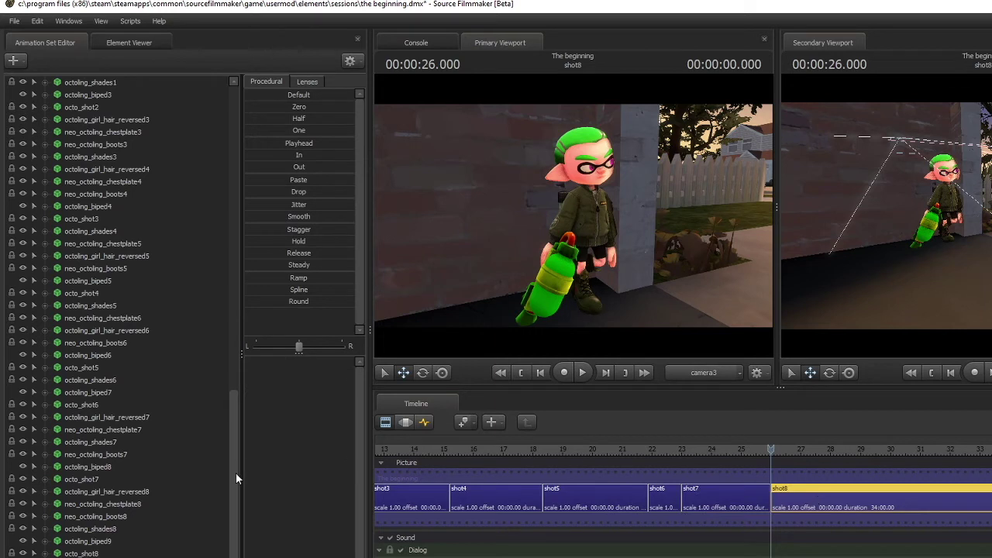
pyautogui.click(423, 423)
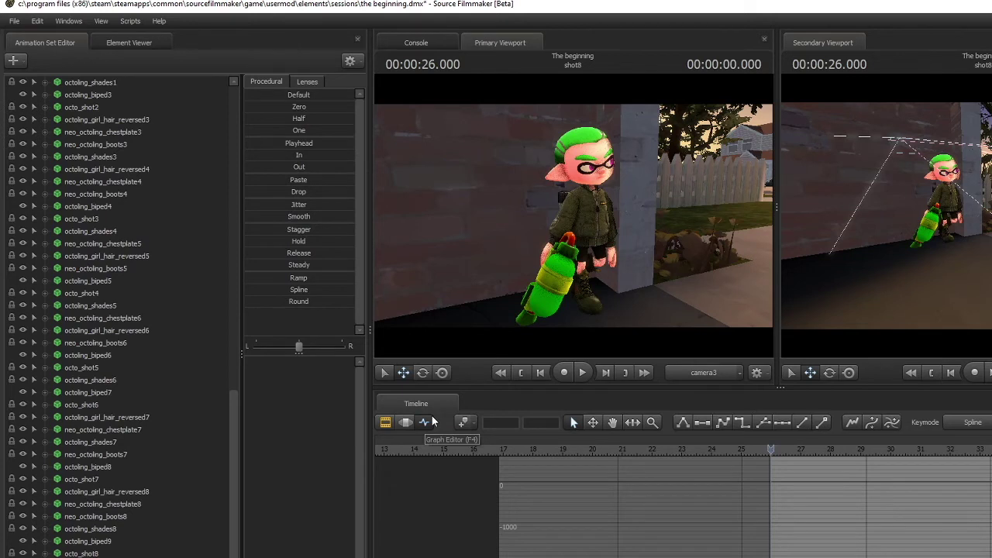
pyautogui.click(407, 423)
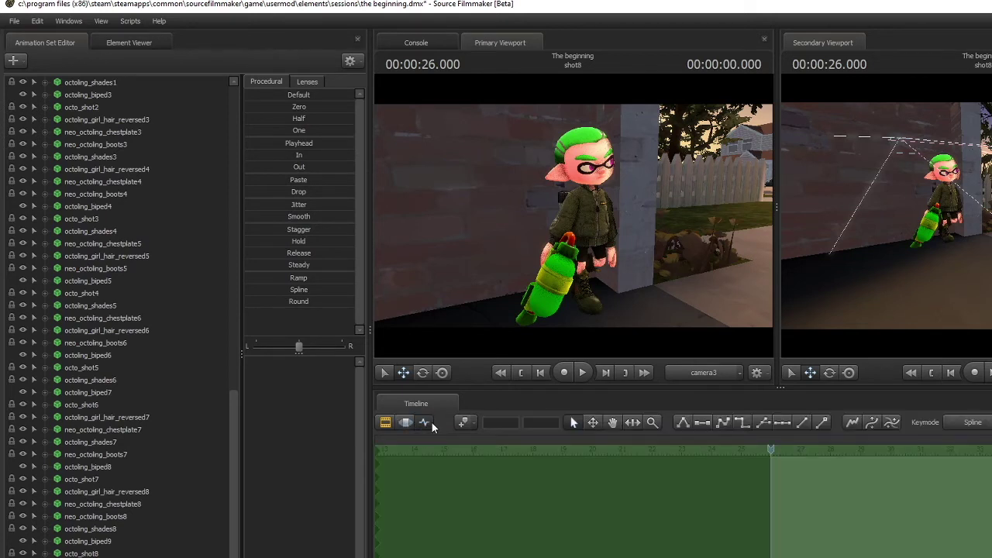
pyautogui.click(432, 422)
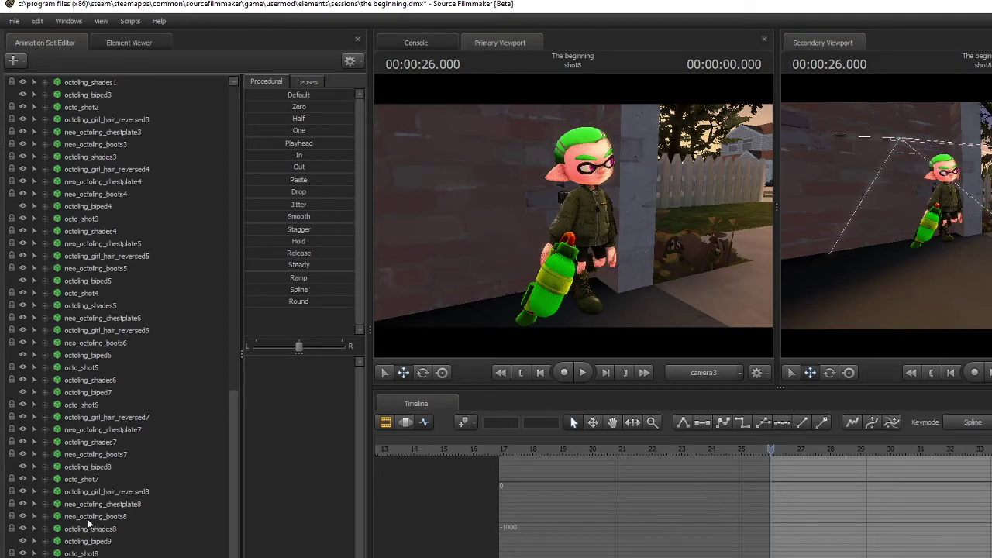
pyautogui.click(385, 422)
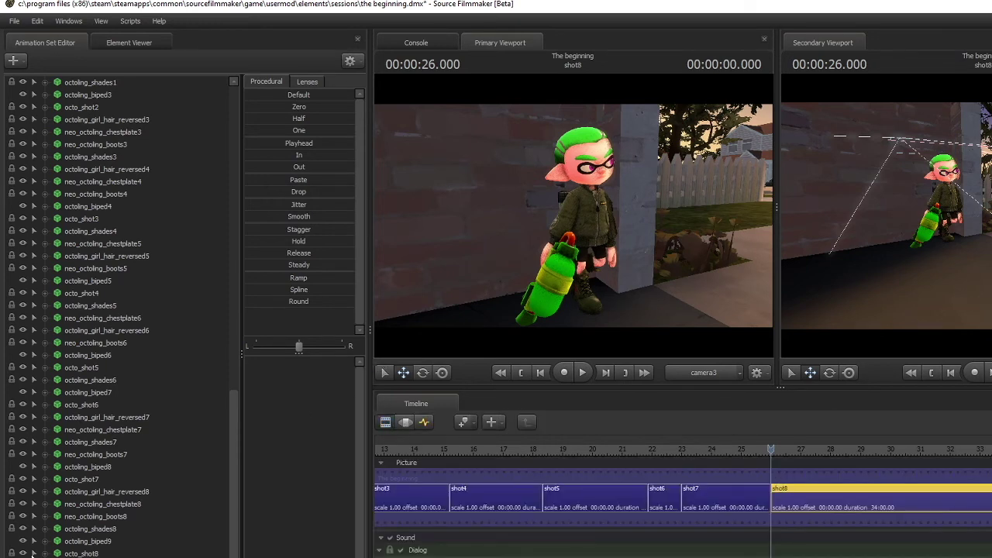
pyautogui.click(424, 422)
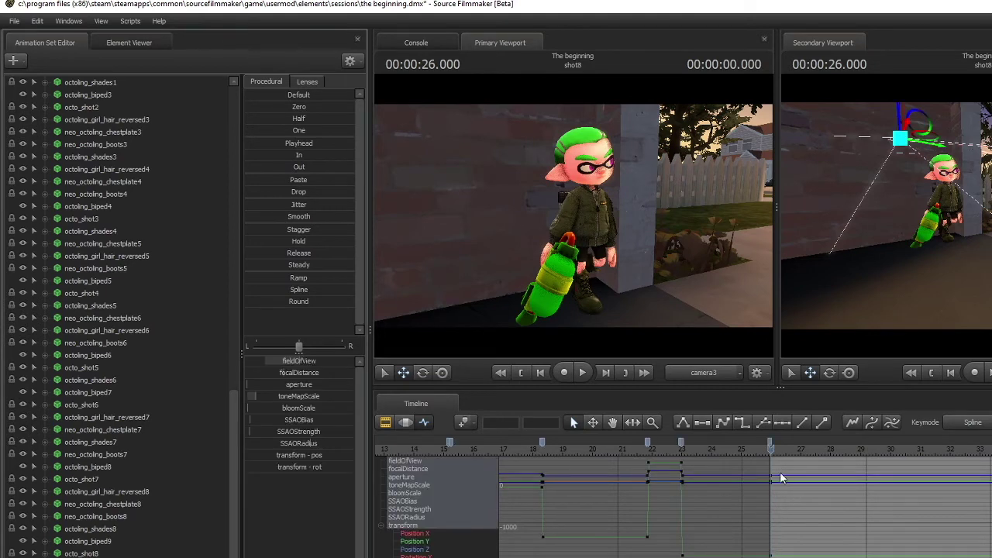
# Reposition the shot8 camera at 26 seconds to frame the character from the opposite side, with the window and red wall behind.
pyautogui.press('Up')
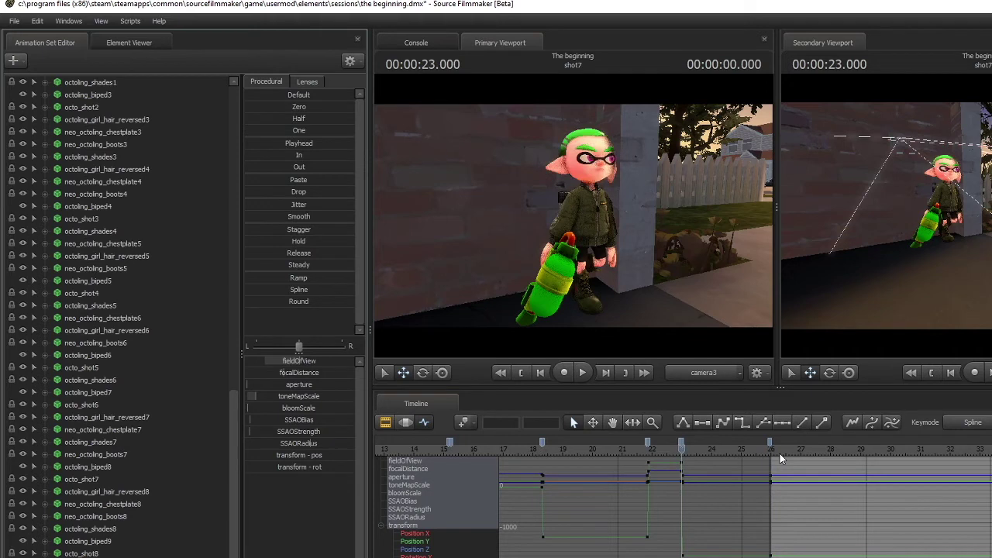
pyautogui.press('Down')
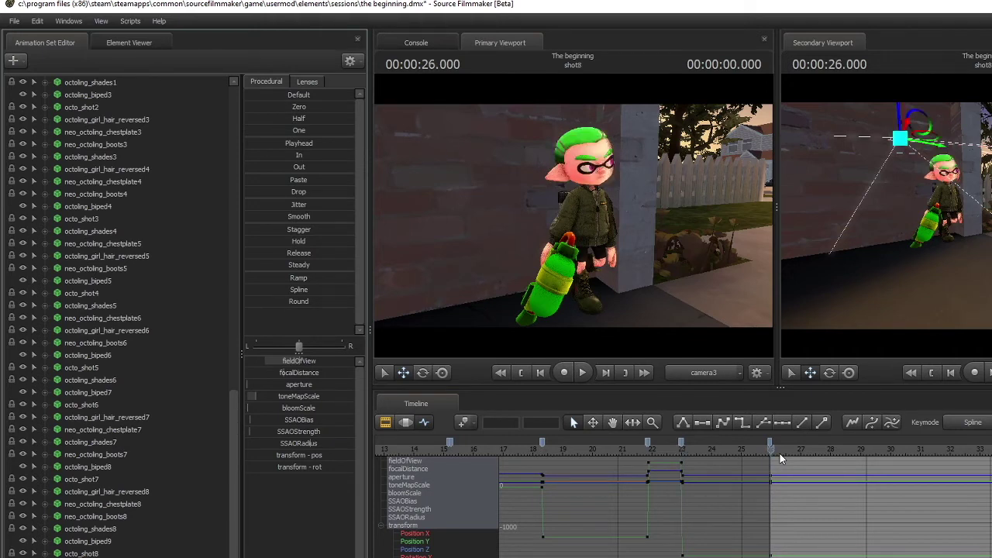
pyautogui.moveTo(697, 504); pyautogui.dragTo(456, 504, button='middle')
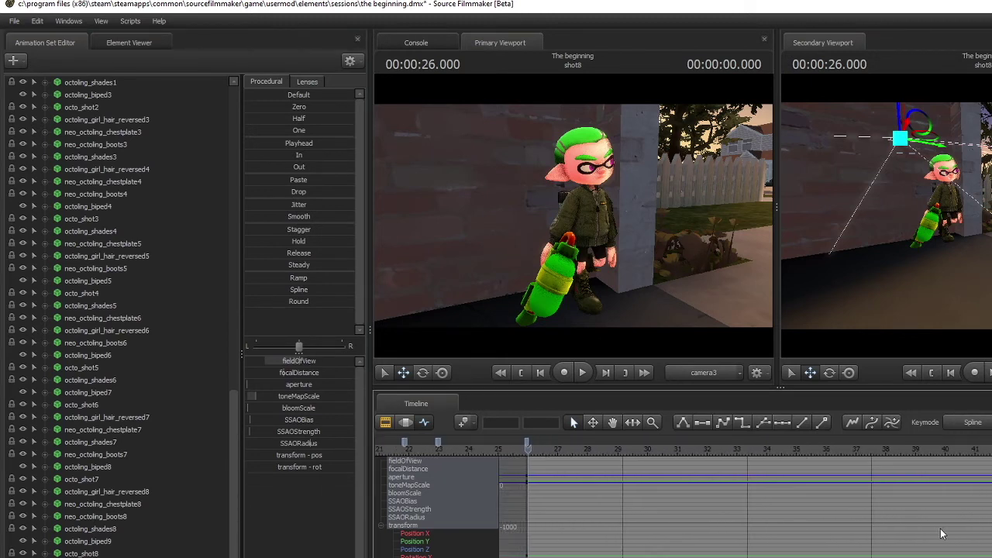
pyautogui.moveTo(506, 514); pyautogui.dragTo(574, 513, button='middle')
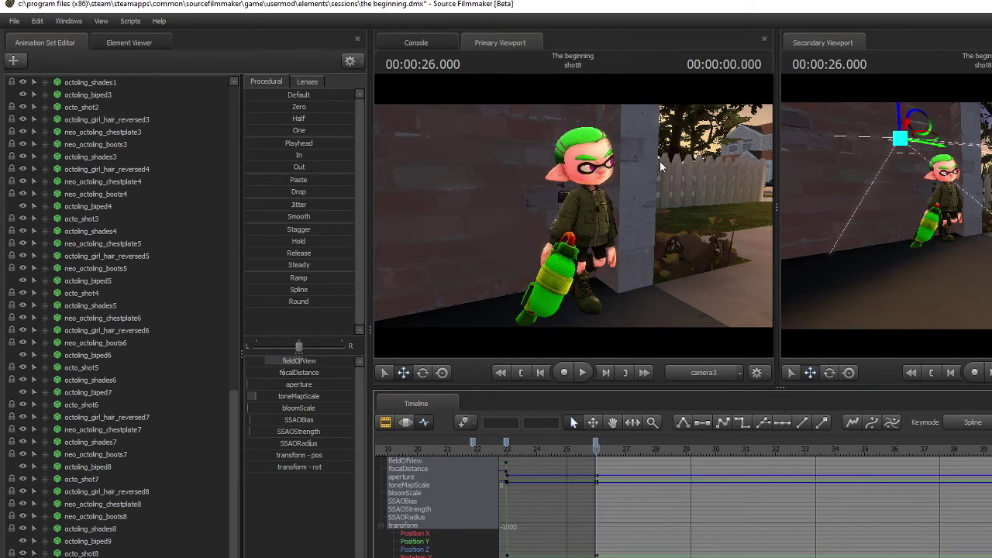
pyautogui.moveTo(657, 202); pyautogui.dragTo(732, 203)
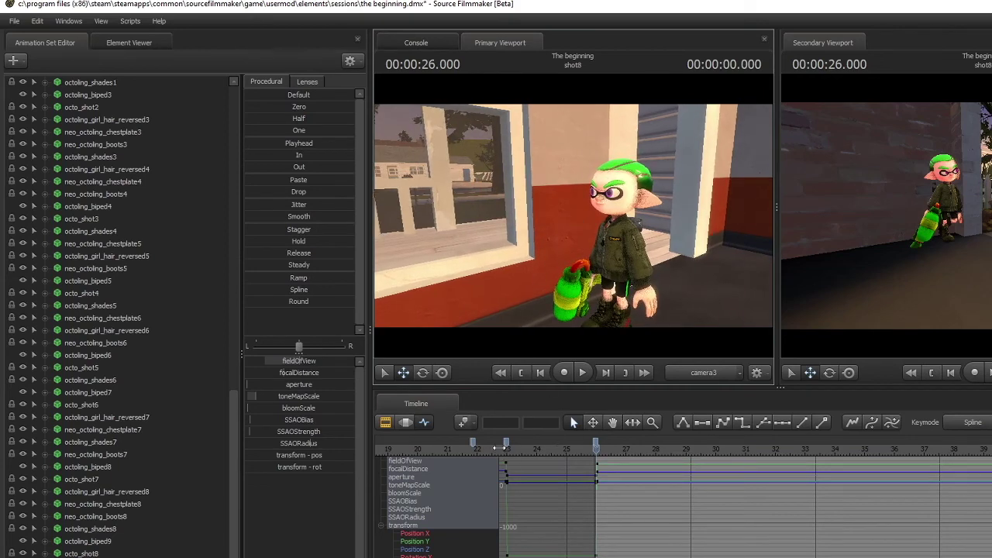
# Play shot7 through the cut into shot8, and return the playhead to 26.000 seconds.
pyautogui.click(501, 448)
pyautogui.press('space')
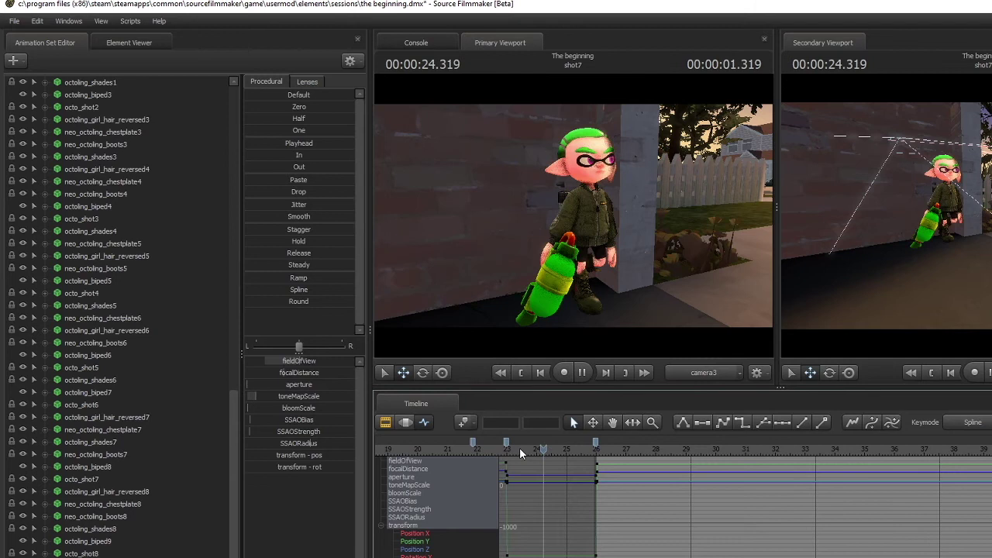
pyautogui.press('space')
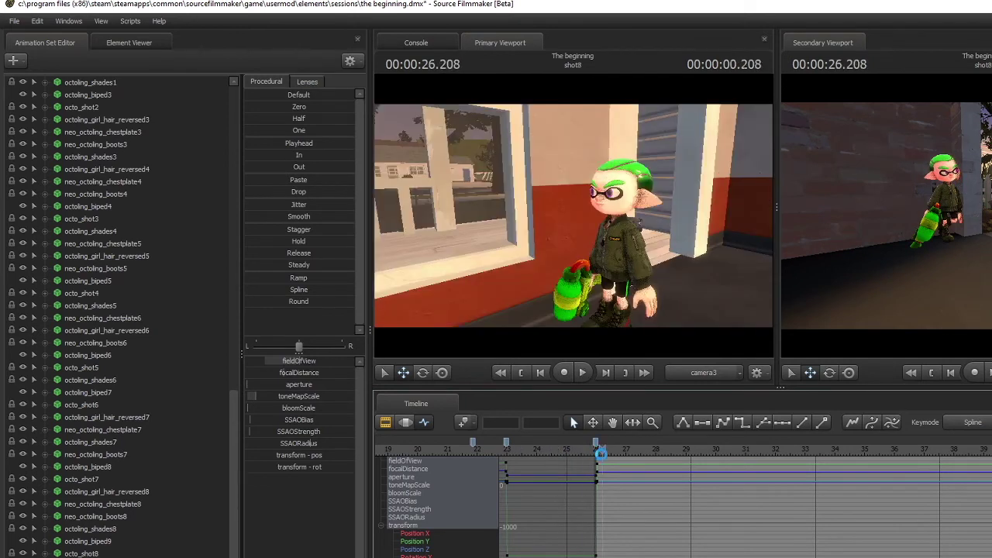
pyautogui.press('Left')
pyautogui.press('Left')
pyautogui.press('Left')
pyautogui.press('Left')
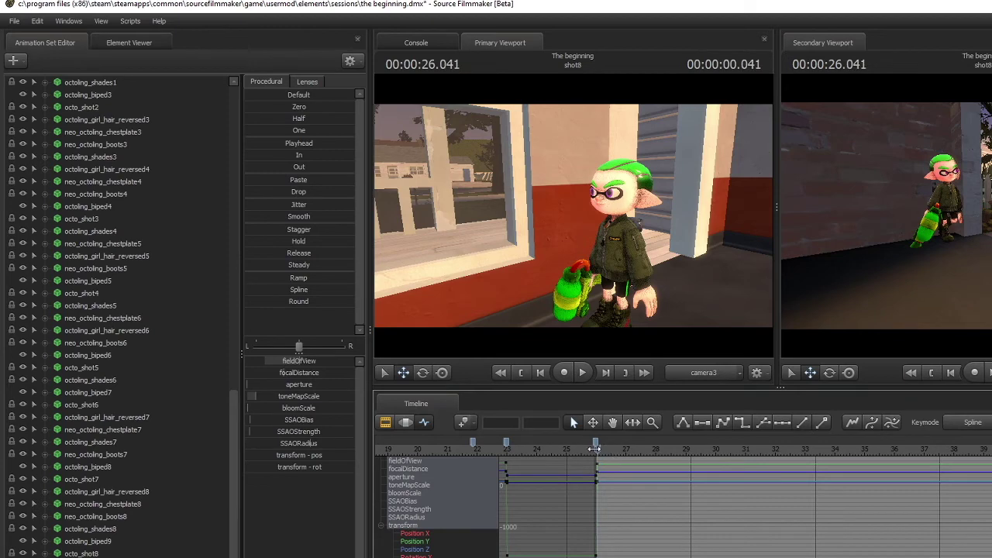
pyautogui.moveTo(595, 450); pyautogui.dragTo(595, 452)
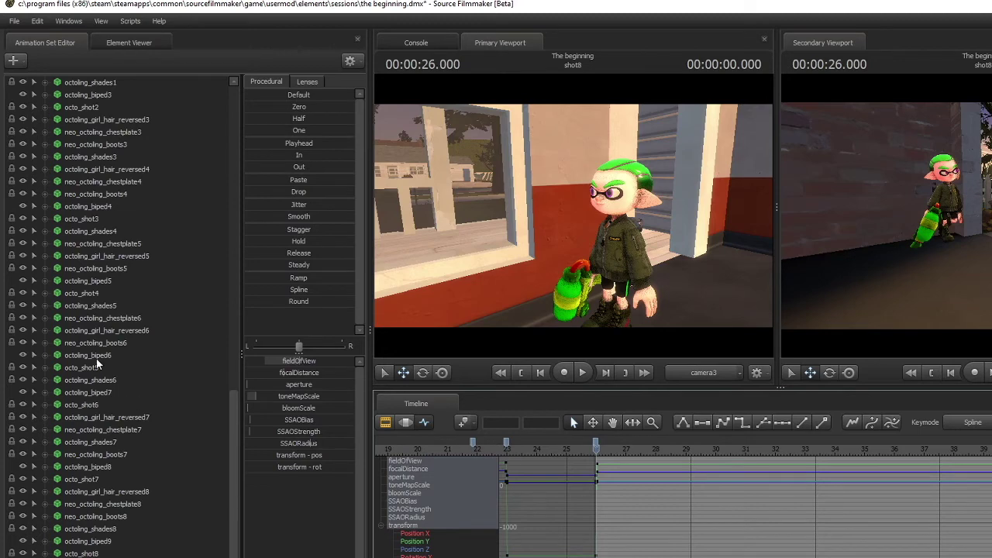
# Select the inkling_boy_alt_violeteyes1 animation set and show its curves in the Graph Editor.
pyautogui.scroll(15, 96, 358)
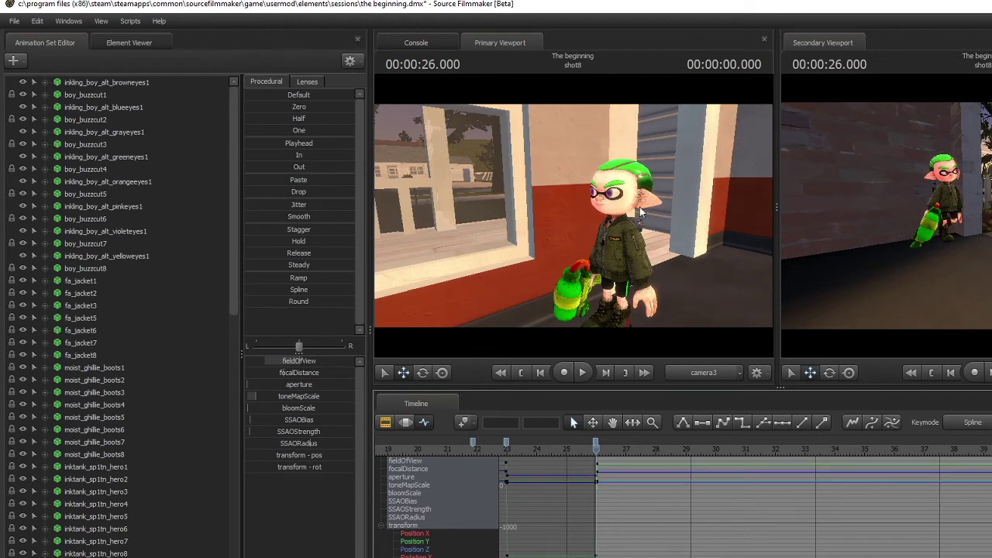
pyautogui.click(119, 231)
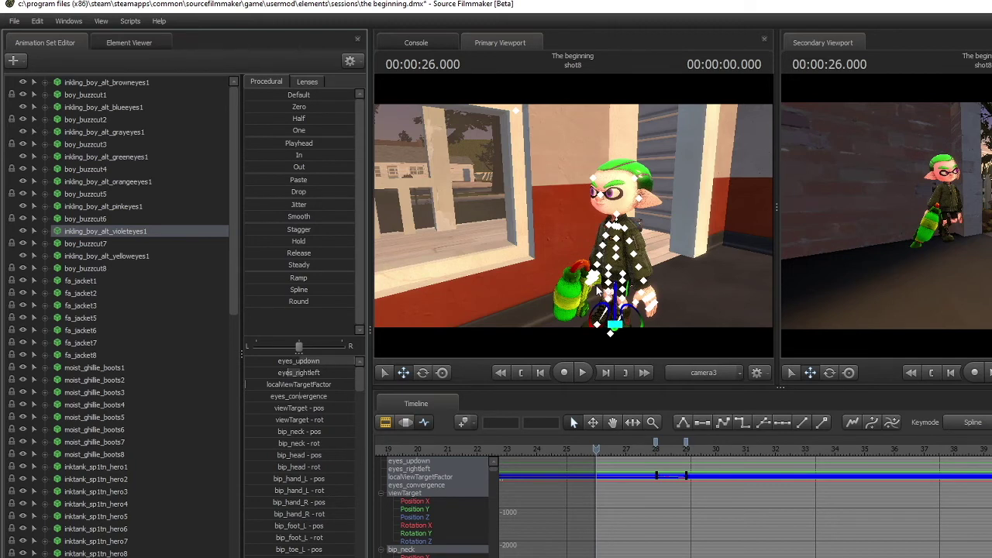
pyautogui.click(618, 230)
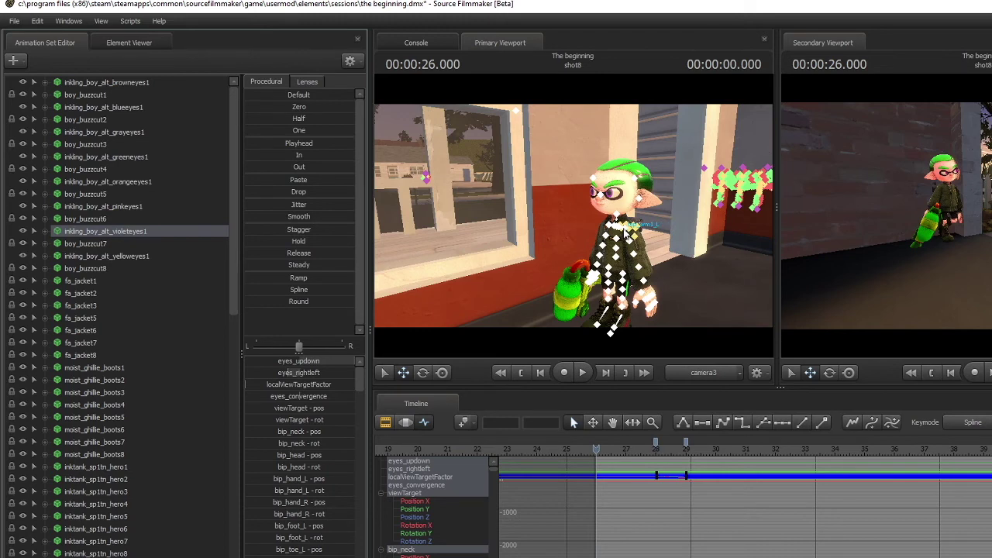
pyautogui.click(642, 225)
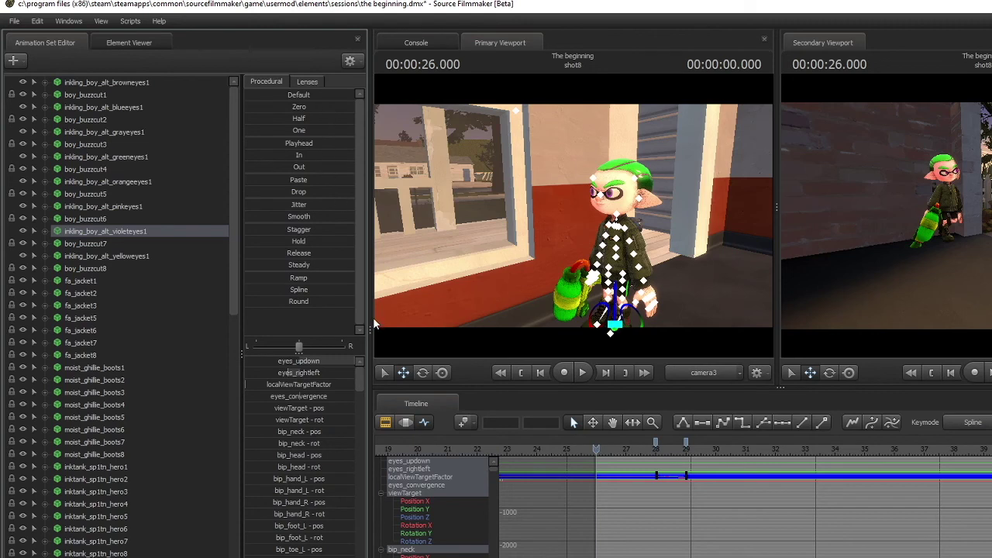
pyautogui.click(408, 423)
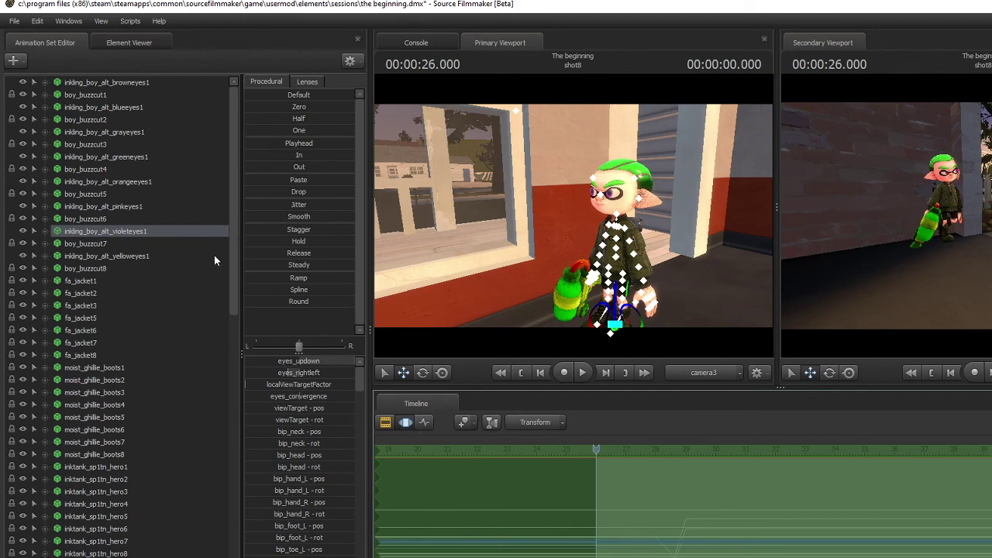
pyautogui.scroll(-10, 140, 344)
pyautogui.scroll(10, 131, 345)
pyautogui.click(424, 422)
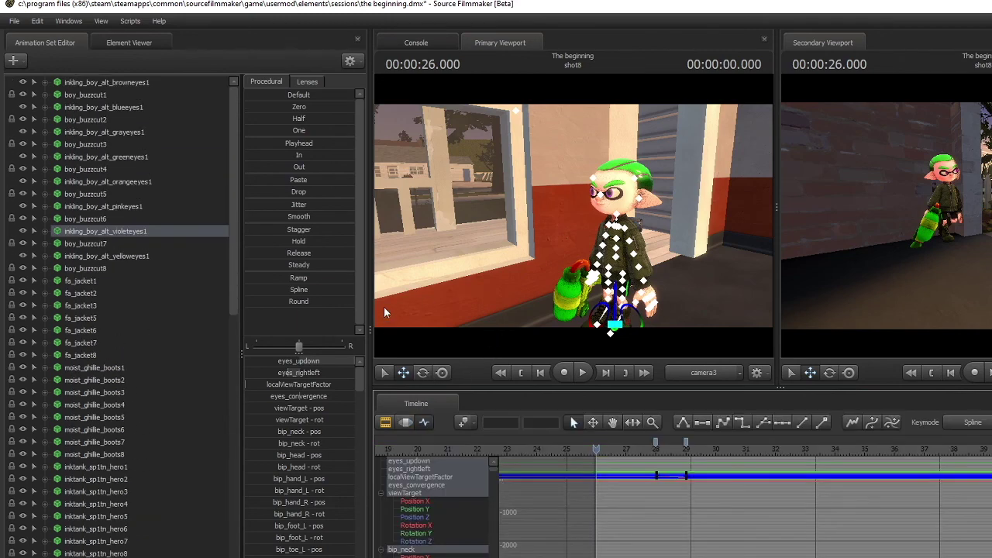